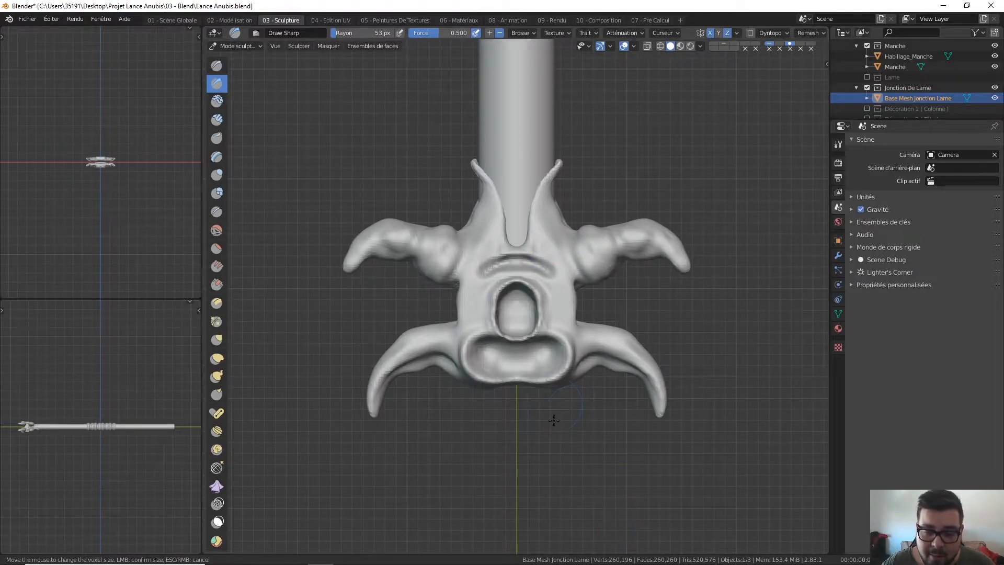
Reduce the brush radius to 38 px and smooth the arched groove above the oval cavity.
{"action": "scroll", "coordinate": [516, 233], "scroll_direction": "up", "scroll_amount": 6}
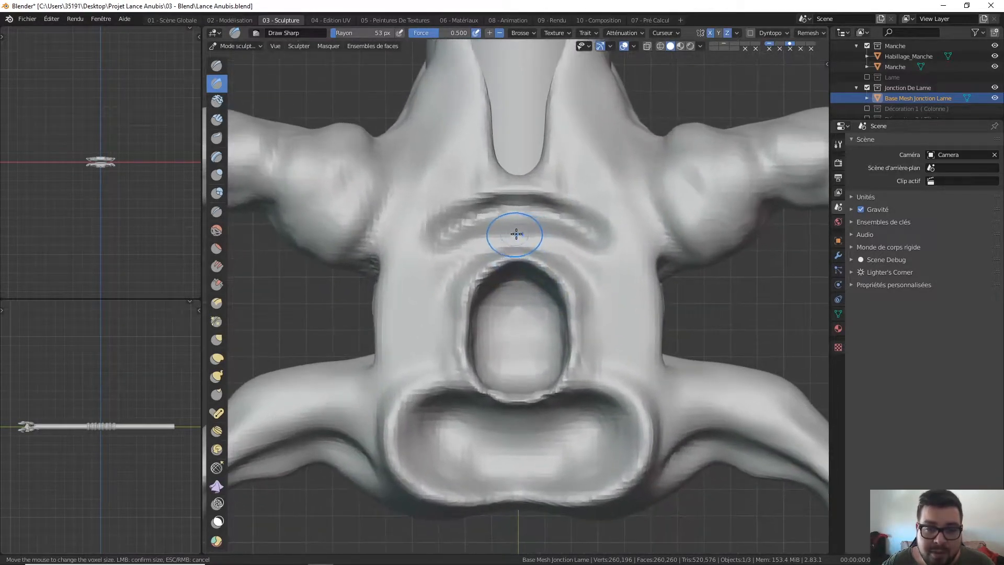
{"action": "scroll", "coordinate": [534, 189], "scroll_direction": "up", "scroll_amount": 3}
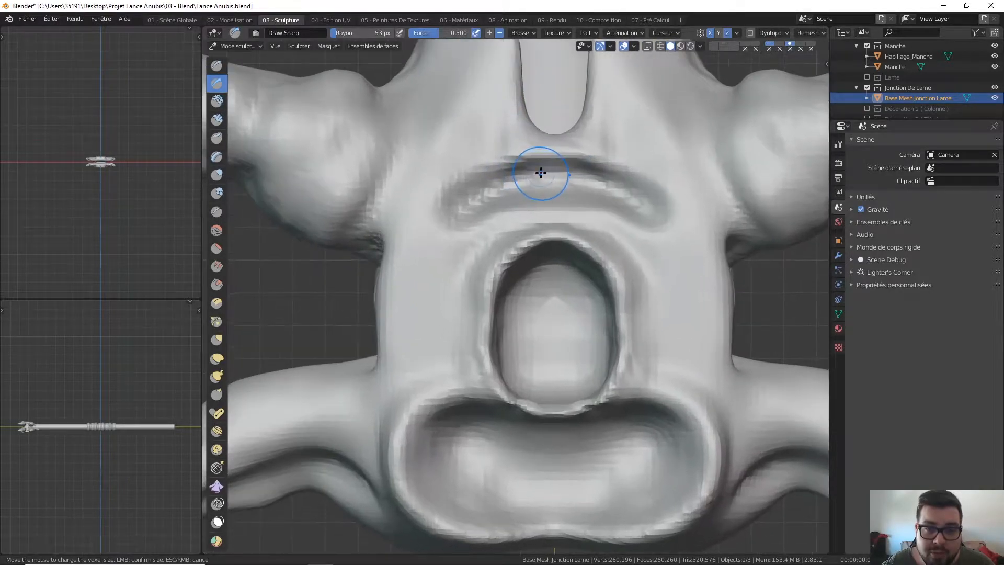
{"action": "middle_click_drag", "start_coordinate": [511, 251], "coordinate": [506, 259], "text": "shift"}
{"action": "key", "text": "f"}
{"action": "left_click", "coordinate": [497, 232]}
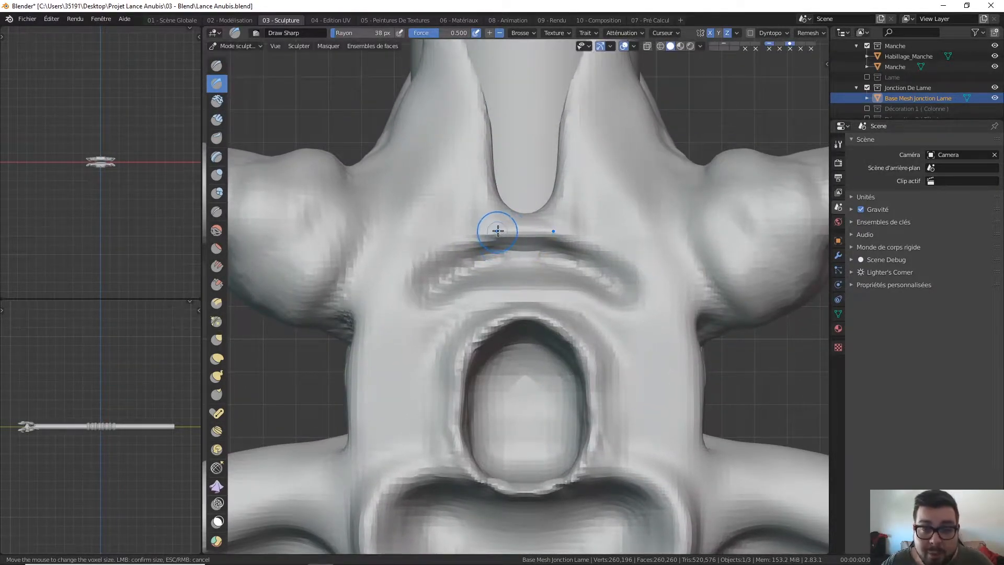
{"action": "mouse_move", "coordinate": [493, 259]}
{"action": "left_mouse_down", "text": "shift"}
{"action": "mouse_move", "coordinate": [504, 251]}
{"action": "mouse_move", "coordinate": [481, 253]}
{"action": "mouse_move", "coordinate": [496, 251]}
{"action": "mouse_move", "coordinate": [438, 295]}
{"action": "mouse_move", "coordinate": [465, 260]}
{"action": "left_mouse_up", "text": "shift"}
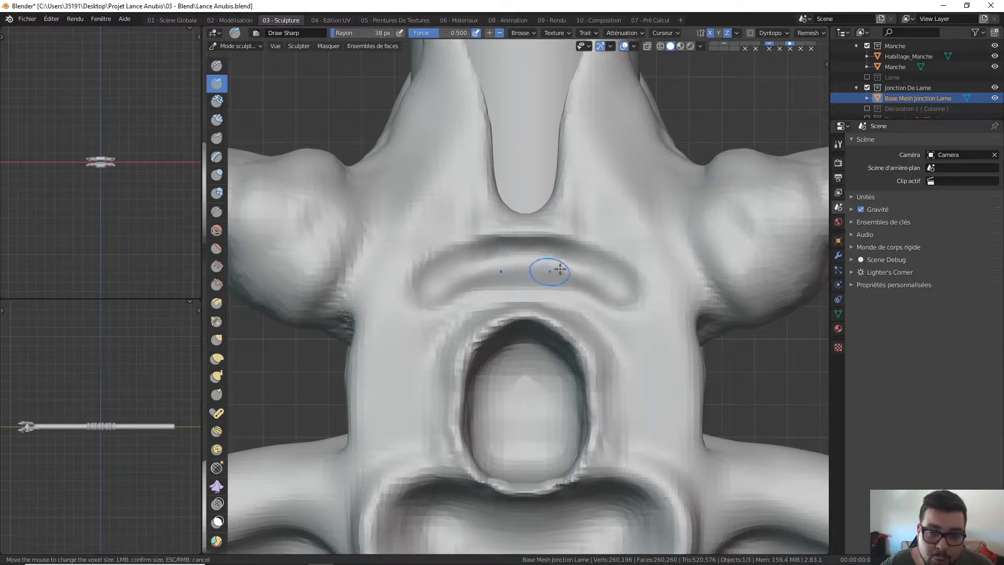
{"action": "middle_click_drag", "start_coordinate": [522, 257], "coordinate": [523, 173]}
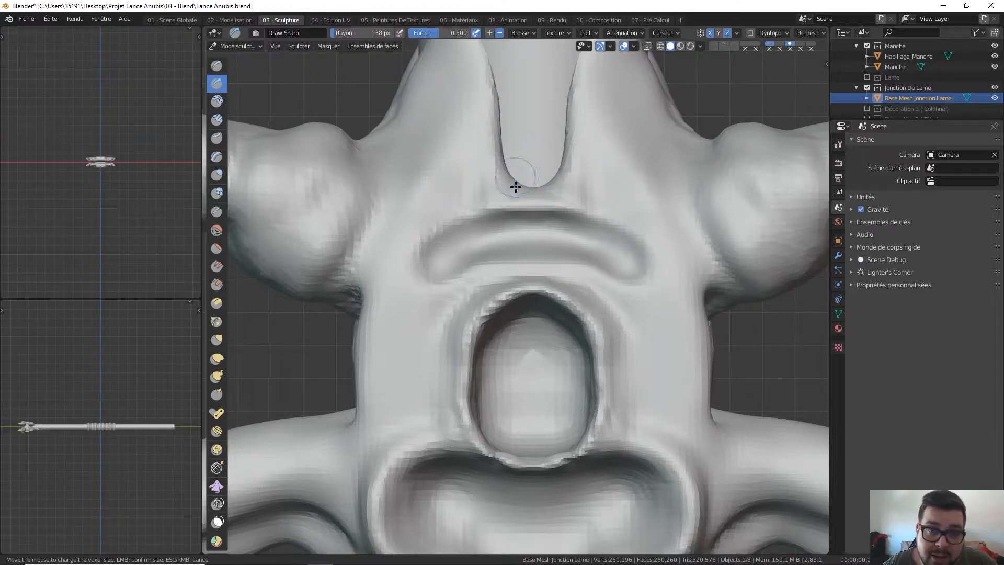
Carve sharp creases along the upper edge, ends and middle of the arched groove with the Draw Sharp brush.
{"action": "middle_click_drag", "start_coordinate": [492, 224], "coordinate": [513, 164], "text": "shift"}
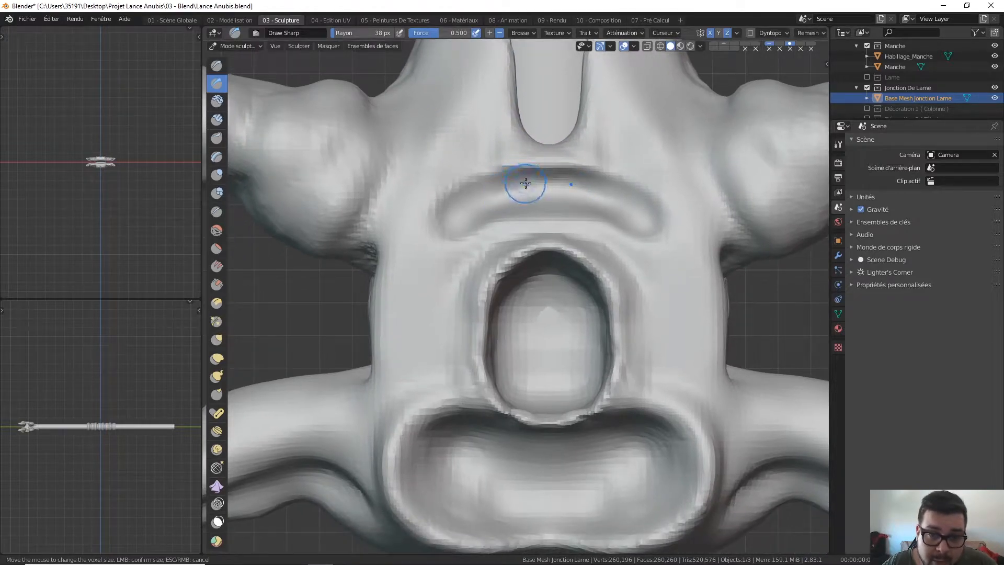
{"action": "mouse_move", "coordinate": [485, 205]}
{"action": "left_mouse_down"}
{"action": "mouse_move", "coordinate": [526, 188]}
{"action": "mouse_move", "coordinate": [576, 191]}
{"action": "left_mouse_up"}
{"action": "mouse_move", "coordinate": [511, 193]}
{"action": "left_mouse_down"}
{"action": "mouse_move", "coordinate": [566, 192]}
{"action": "mouse_move", "coordinate": [551, 189]}
{"action": "left_mouse_up"}
{"action": "mouse_move", "coordinate": [482, 200]}
{"action": "left_mouse_down"}
{"action": "mouse_move", "coordinate": [528, 188]}
{"action": "mouse_move", "coordinate": [510, 191]}
{"action": "left_mouse_up"}
{"action": "left_click_drag", "start_coordinate": [459, 218], "coordinate": [494, 190]}
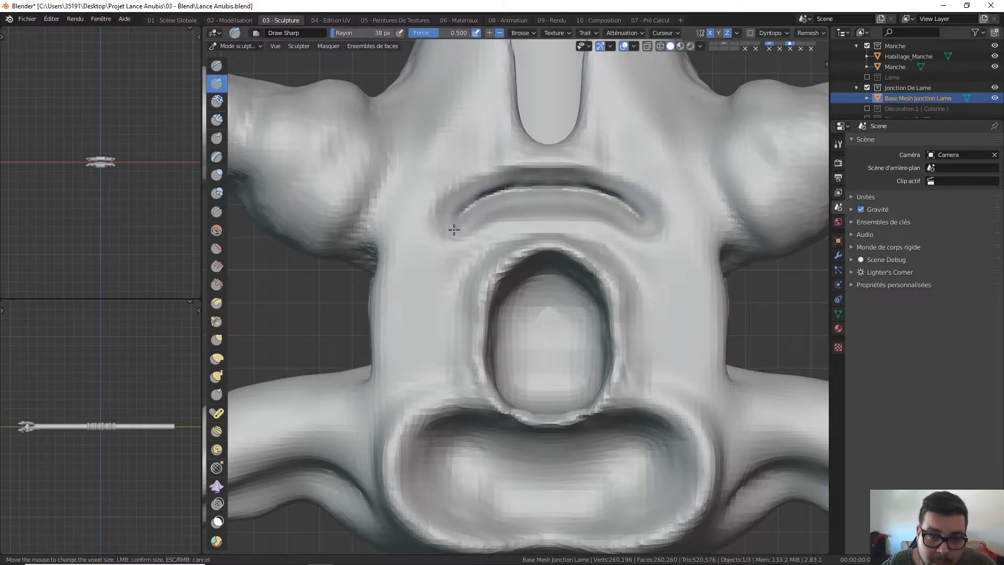
{"action": "mouse_move", "coordinate": [457, 221]}
{"action": "left_mouse_down"}
{"action": "mouse_move", "coordinate": [492, 200]}
{"action": "mouse_move", "coordinate": [517, 203]}
{"action": "left_mouse_up"}
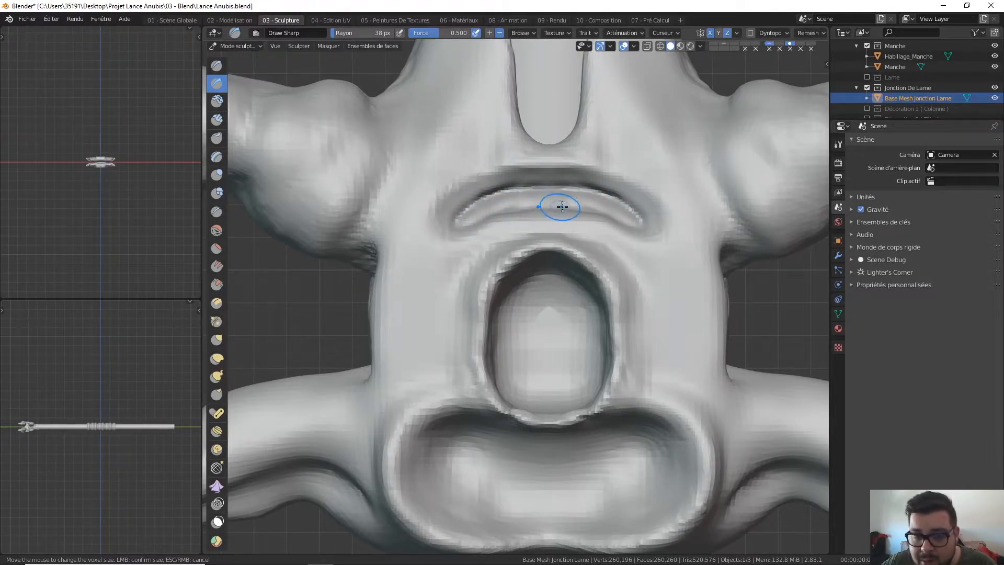
Smooth the rough edges and faces of the two pointed prongs that flank the handle.
{"action": "mouse_move", "coordinate": [530, 164]}
{"action": "middle_mouse_down", "text": "shift"}
{"action": "mouse_move", "coordinate": [518, 231]}
{"action": "mouse_move", "coordinate": [528, 193]}
{"action": "mouse_move", "coordinate": [542, 208]}
{"action": "middle_mouse_up", "text": "shift"}
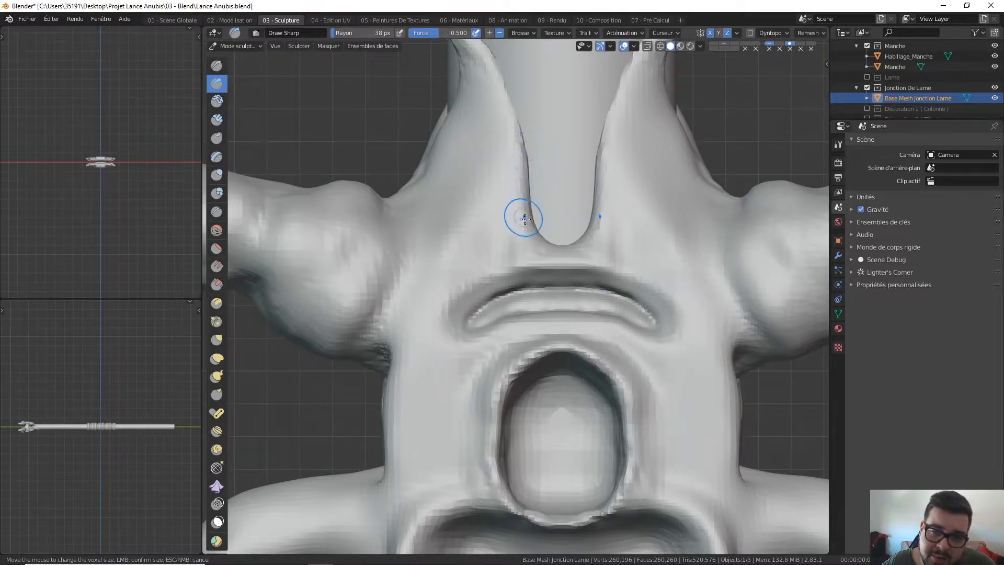
{"action": "mouse_move", "coordinate": [532, 192]}
{"action": "middle_mouse_down", "text": "shift"}
{"action": "mouse_move", "coordinate": [587, 128]}
{"action": "mouse_move", "coordinate": [598, 278]}
{"action": "middle_mouse_up", "text": "shift"}
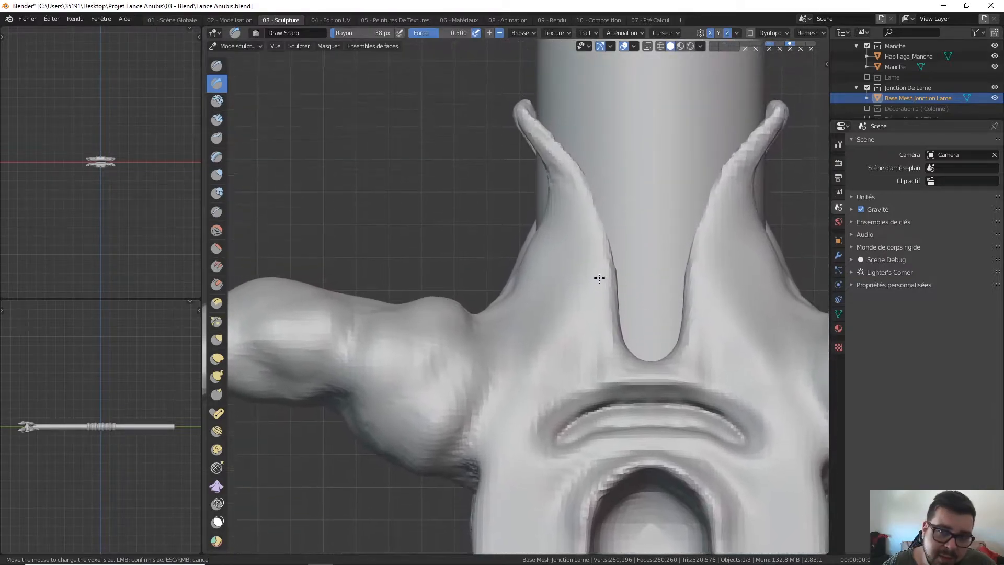
{"action": "middle_click_drag", "start_coordinate": [557, 235], "coordinate": [558, 272], "text": "shift"}
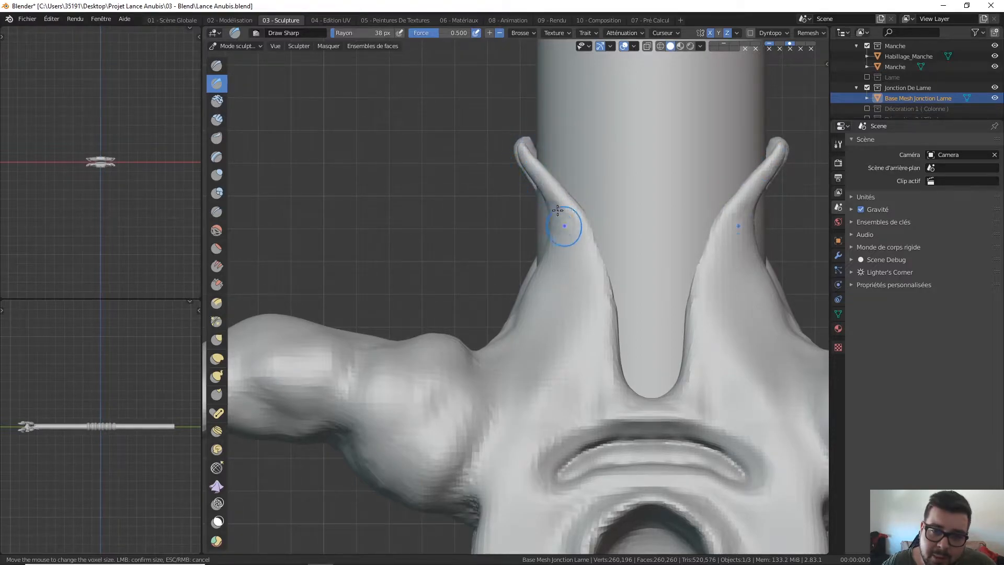
{"action": "left_click_drag", "start_coordinate": [591, 230], "coordinate": [617, 372]}
{"action": "left_click_drag", "start_coordinate": [570, 265], "coordinate": [560, 353]}
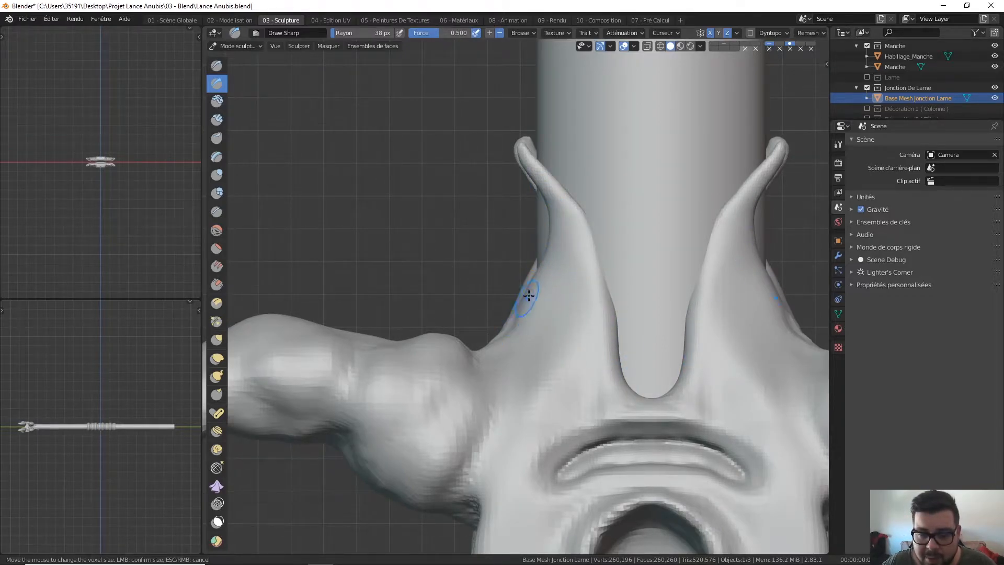
Smooth the front of the body beside the arched groove and the oval cavity.
{"action": "middle_click_drag", "start_coordinate": [531, 322], "coordinate": [543, 287], "text": "shift"}
{"action": "middle_click_drag", "start_coordinate": [551, 373], "coordinate": [532, 254], "text": "shift"}
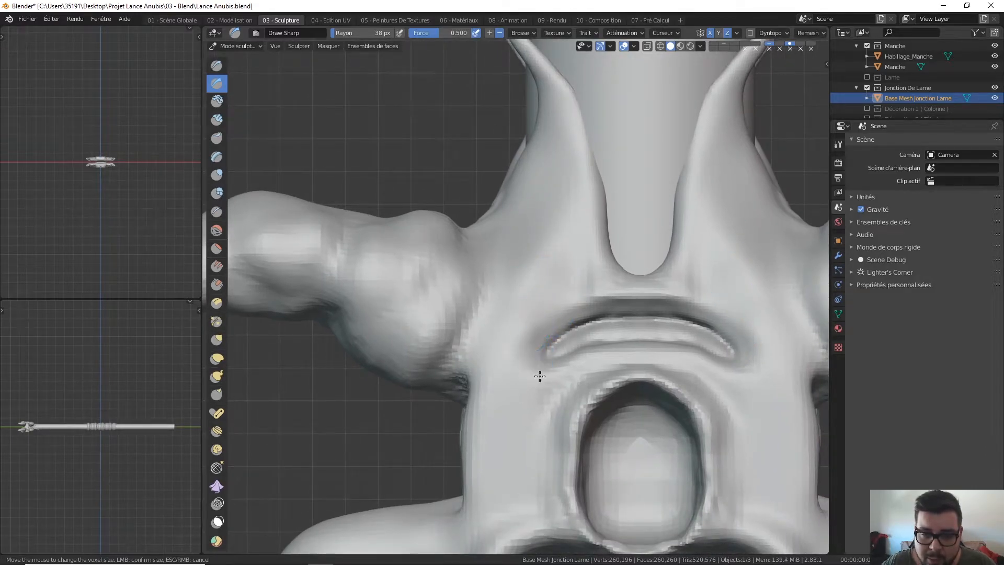
{"action": "middle_click_drag", "start_coordinate": [534, 370], "coordinate": [520, 251], "text": "shift"}
{"action": "middle_click_drag", "start_coordinate": [542, 338], "coordinate": [498, 280], "text": "shift"}
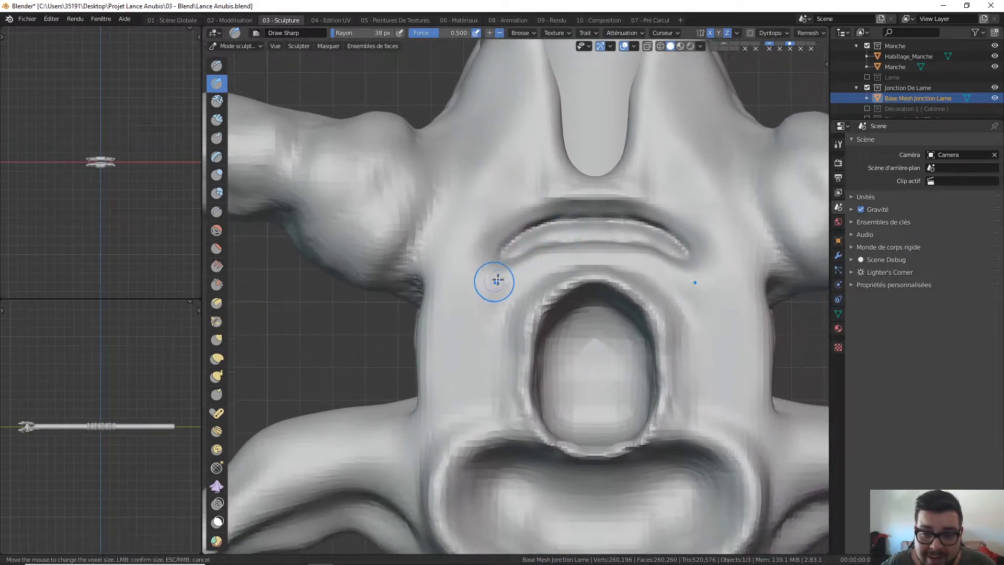
{"action": "middle_click_drag", "start_coordinate": [543, 239], "coordinate": [538, 206], "text": "shift"}
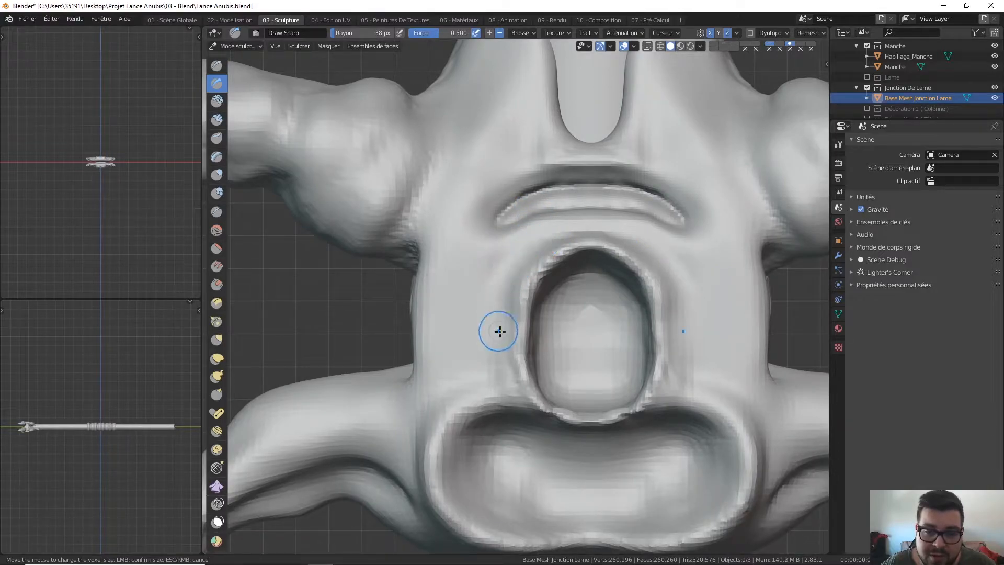
{"action": "middle_click_drag", "start_coordinate": [497, 331], "coordinate": [504, 283], "text": "shift"}
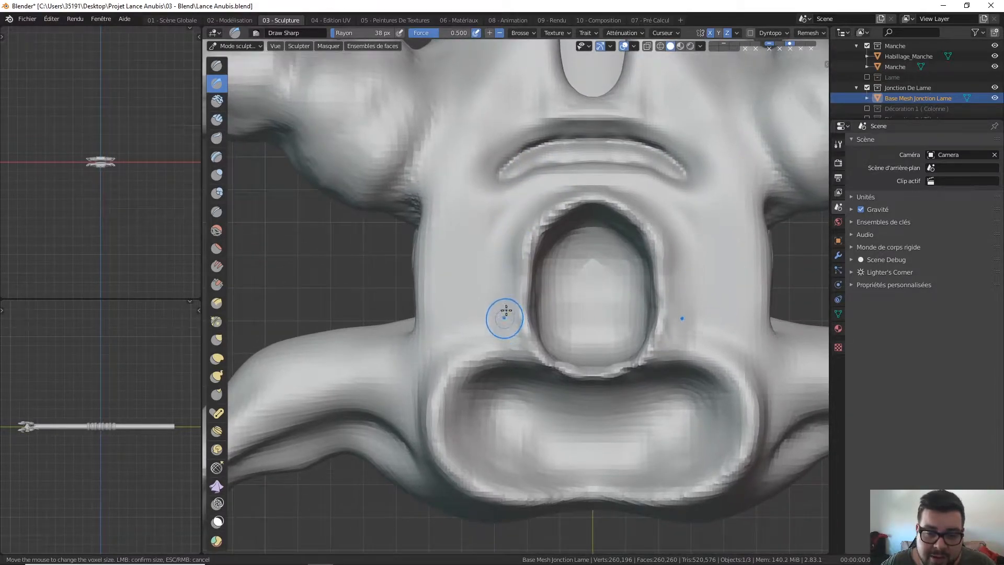
{"action": "middle_click_drag", "start_coordinate": [505, 321], "coordinate": [484, 287], "text": "shift"}
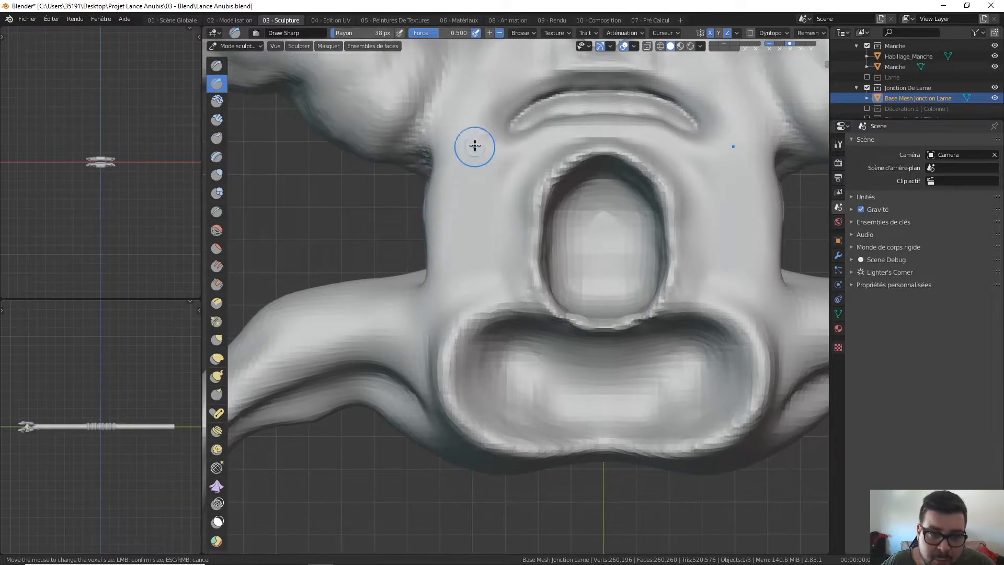
Even out the body surface between the upper horns and below the handle's rounded notch.
{"action": "middle_click_drag", "start_coordinate": [470, 150], "coordinate": [418, 212], "text": "shift"}
{"action": "middle_click_drag", "start_coordinate": [448, 130], "coordinate": [453, 251], "text": "shift"}
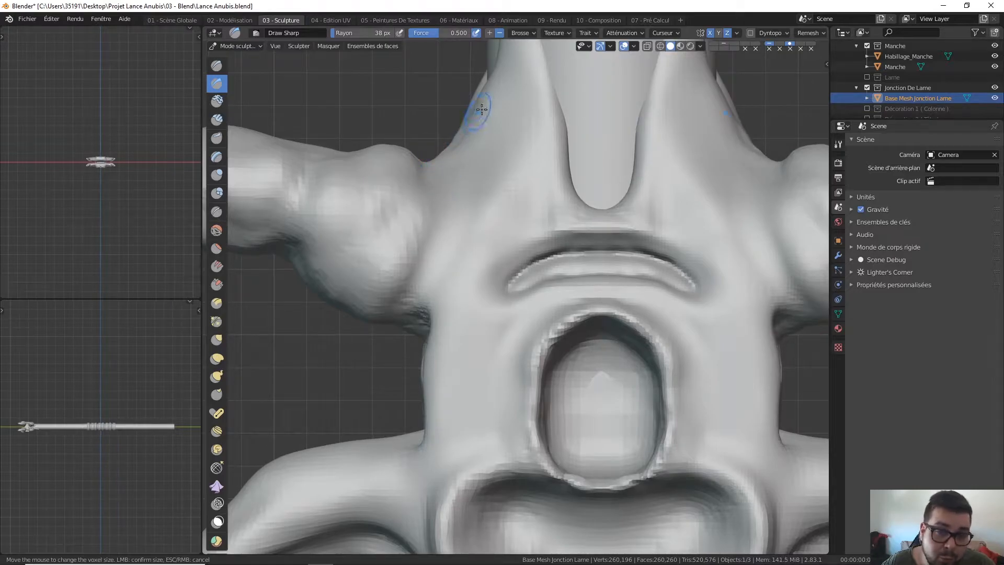
{"action": "middle_click_drag", "start_coordinate": [535, 161], "coordinate": [522, 162], "text": "shift"}
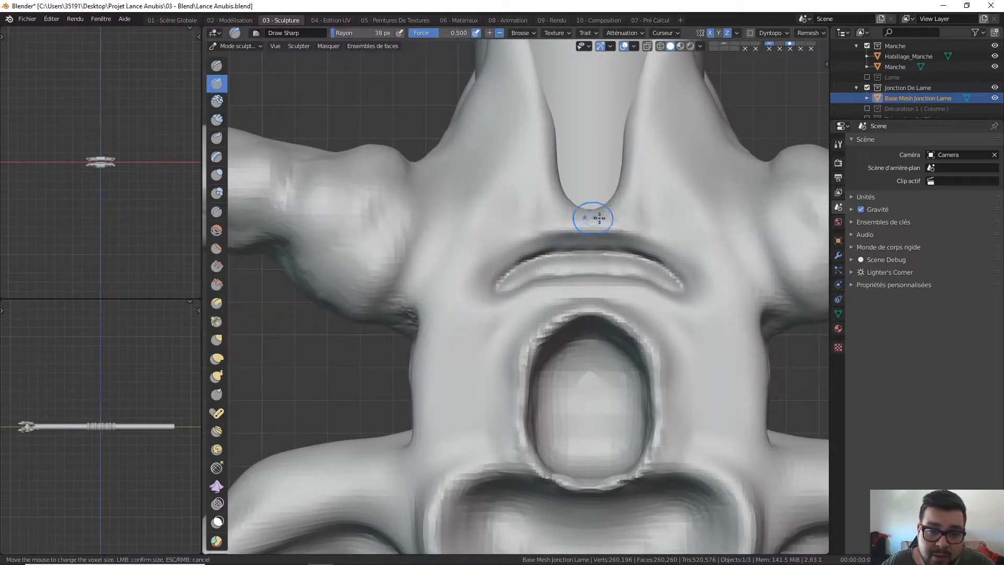
{"action": "mouse_move", "coordinate": [646, 175]}
{"action": "middle_mouse_down", "text": "shift"}
{"action": "mouse_move", "coordinate": [594, 150]}
{"action": "mouse_move", "coordinate": [595, 137]}
{"action": "middle_mouse_up", "text": "shift"}
{"action": "mouse_move", "coordinate": [552, 127]}
{"action": "left_mouse_down"}
{"action": "mouse_move", "coordinate": [502, 140]}
{"action": "mouse_move", "coordinate": [594, 117]}
{"action": "mouse_move", "coordinate": [637, 125]}
{"action": "left_mouse_up"}
{"action": "mouse_move", "coordinate": [684, 154]}
{"action": "middle_mouse_down", "text": "shift"}
{"action": "mouse_move", "coordinate": [657, 138]}
{"action": "mouse_move", "coordinate": [590, 150]}
{"action": "middle_mouse_up", "text": "shift"}
{"action": "middle_click_drag", "start_coordinate": [705, 149], "coordinate": [681, 182], "text": "shift"}
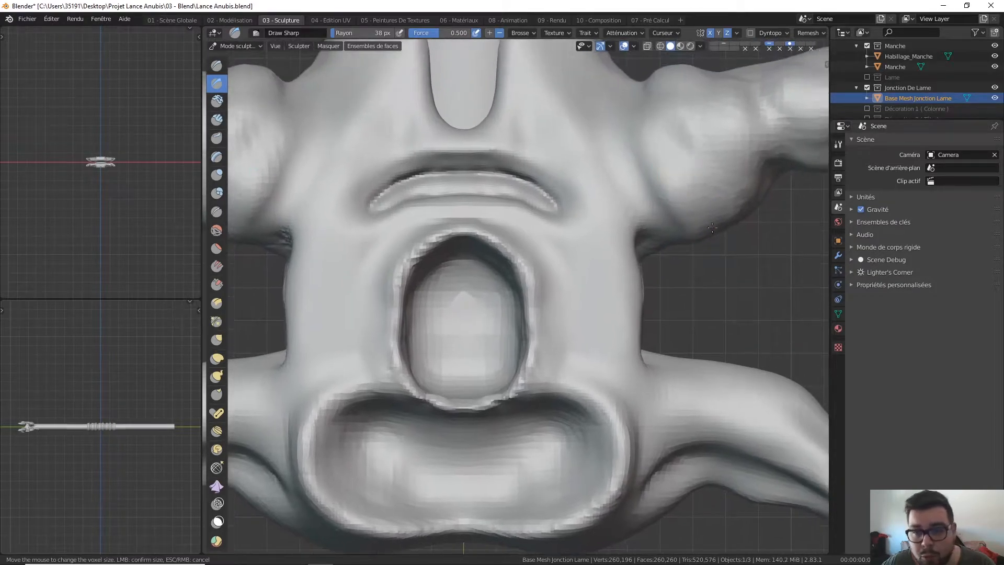
Carve a sharp crease around the base of the upper horns where they meet the body.
{"action": "mouse_move", "coordinate": [632, 230]}
{"action": "middle_mouse_down", "text": "shift"}
{"action": "mouse_move", "coordinate": [645, 166]}
{"action": "mouse_move", "coordinate": [638, 251]}
{"action": "middle_mouse_up", "text": "shift"}
{"action": "mouse_move", "coordinate": [631, 150]}
{"action": "left_mouse_down"}
{"action": "mouse_move", "coordinate": [646, 207]}
{"action": "mouse_move", "coordinate": [682, 251]}
{"action": "left_mouse_up"}
{"action": "scroll", "coordinate": [664, 168], "scroll_direction": "down", "scroll_amount": 3}
{"action": "mouse_move", "coordinate": [612, 208]}
{"action": "middle_mouse_down"}
{"action": "mouse_move", "coordinate": [618, 291]}
{"action": "mouse_move", "coordinate": [602, 291]}
{"action": "middle_mouse_up"}
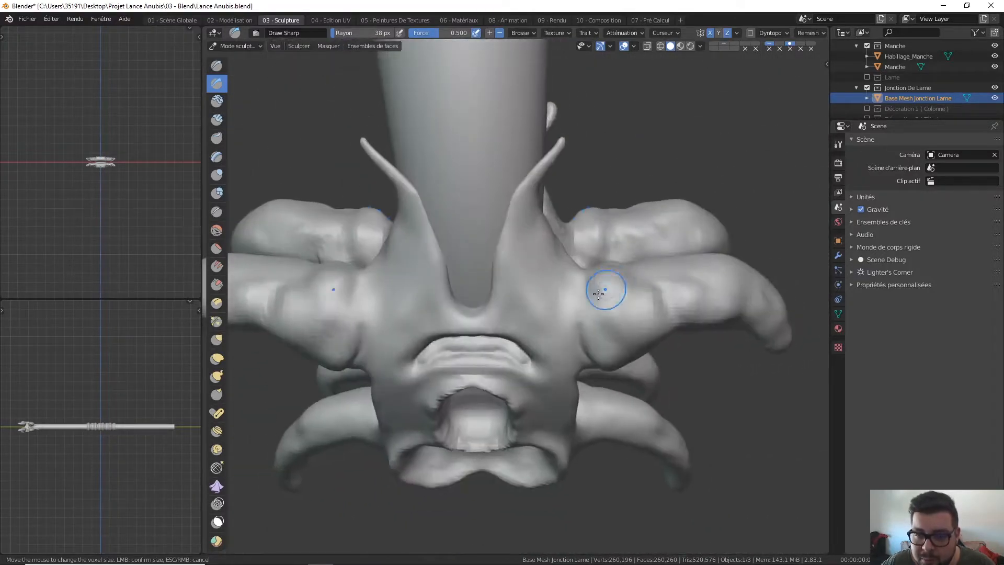
{"action": "left_click_drag", "start_coordinate": [591, 292], "coordinate": [582, 276]}
{"action": "middle_click_drag", "start_coordinate": [583, 276], "coordinate": [594, 305]}
{"action": "left_click_drag", "start_coordinate": [595, 343], "coordinate": [575, 304]}
{"action": "middle_click_drag", "start_coordinate": [575, 303], "coordinate": [571, 345]}
{"action": "left_click_drag", "start_coordinate": [571, 342], "coordinate": [571, 361]}
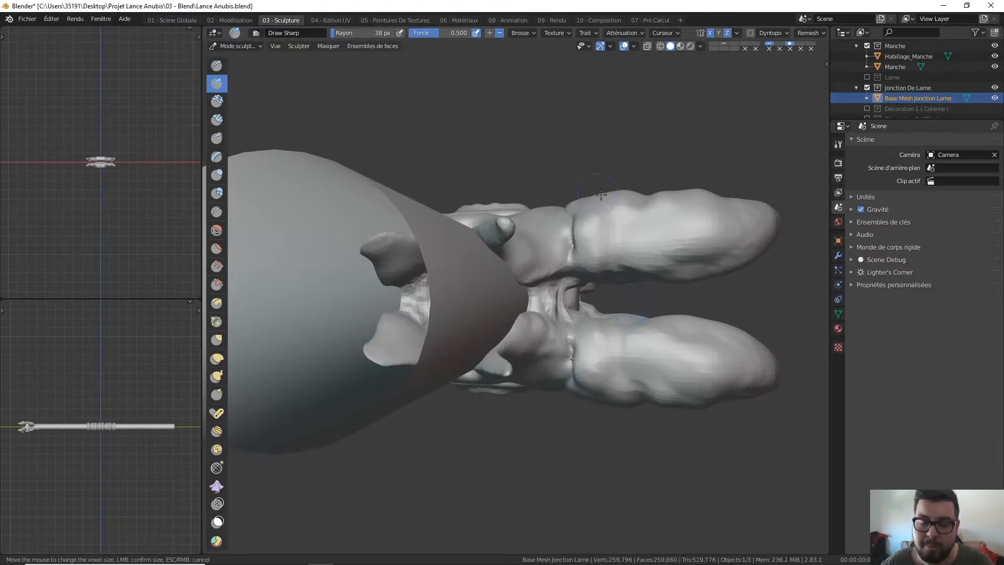
Set the viewport's clip start to 0.001 m so close-up geometry is not cut off.
{"action": "middle_click_drag", "start_coordinate": [547, 275], "coordinate": [565, 149], "text": "ctrl"}
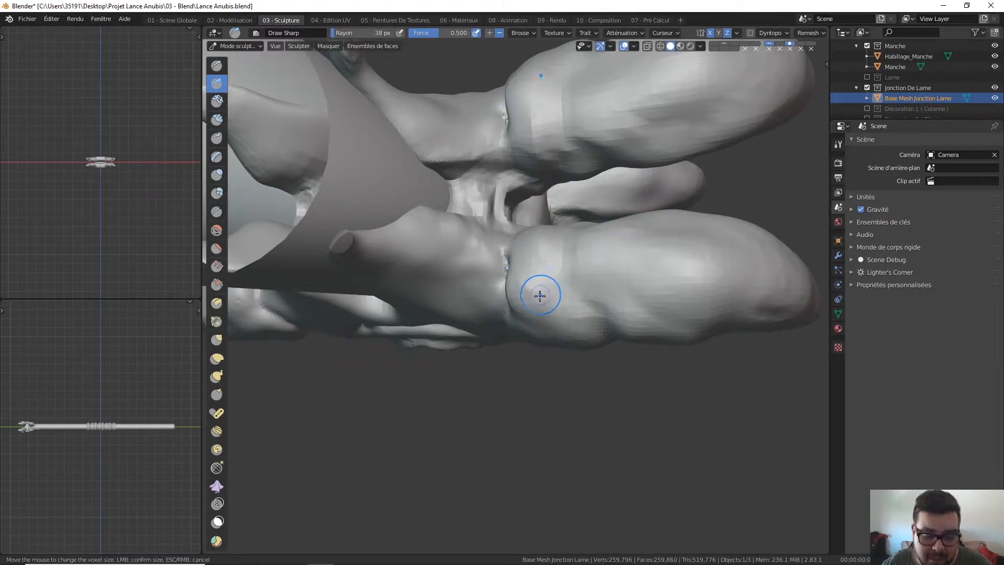
{"action": "mouse_move", "coordinate": [546, 288]}
{"action": "middle_mouse_down", "text": "ctrl"}
{"action": "mouse_move", "coordinate": [544, 254]}
{"action": "mouse_move", "coordinate": [556, 250]}
{"action": "mouse_move", "coordinate": [553, 289]}
{"action": "mouse_move", "coordinate": [569, 245]}
{"action": "mouse_move", "coordinate": [561, 256]}
{"action": "middle_mouse_up", "text": "ctrl"}
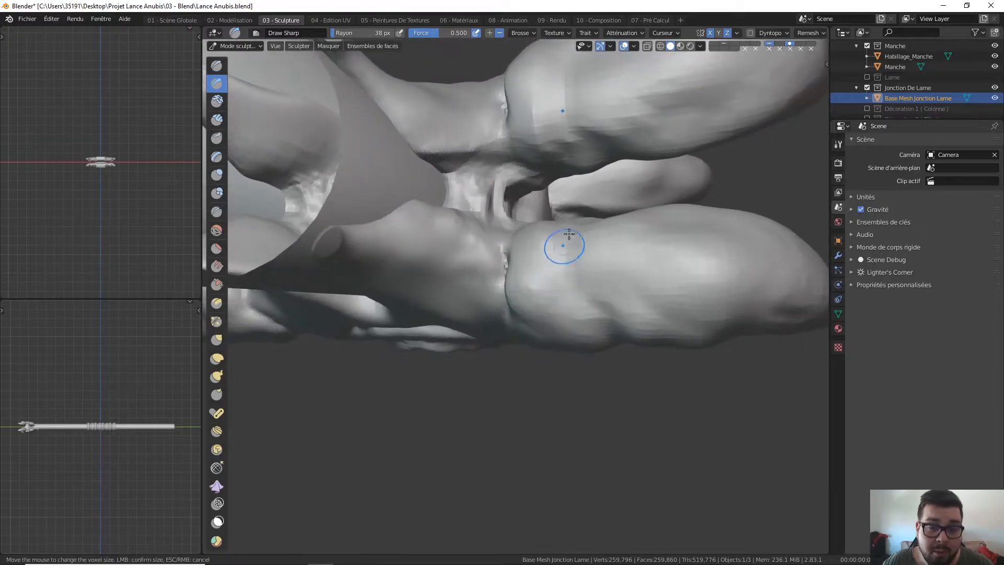
{"action": "key", "text": "n"}
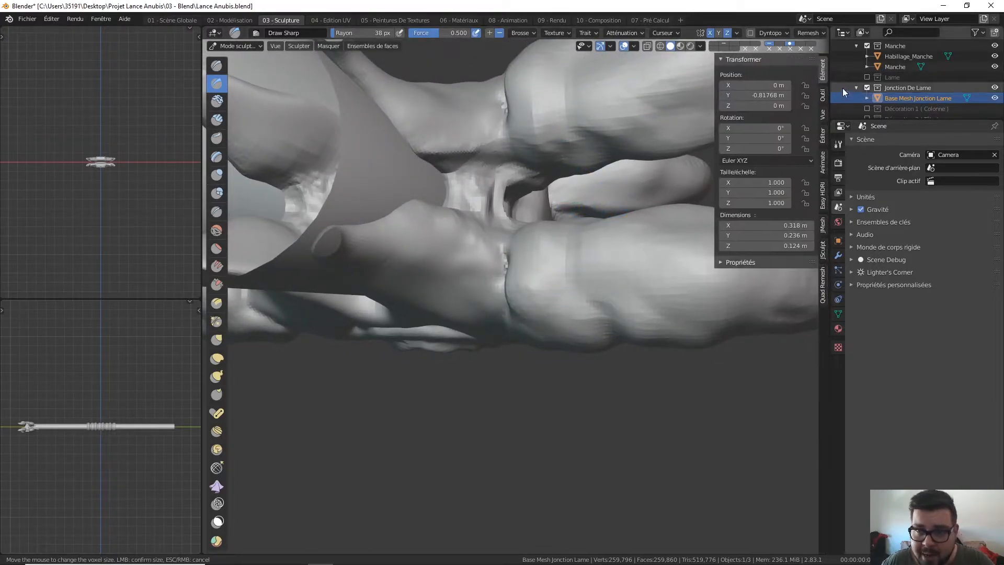
{"action": "left_click", "coordinate": [822, 114]}
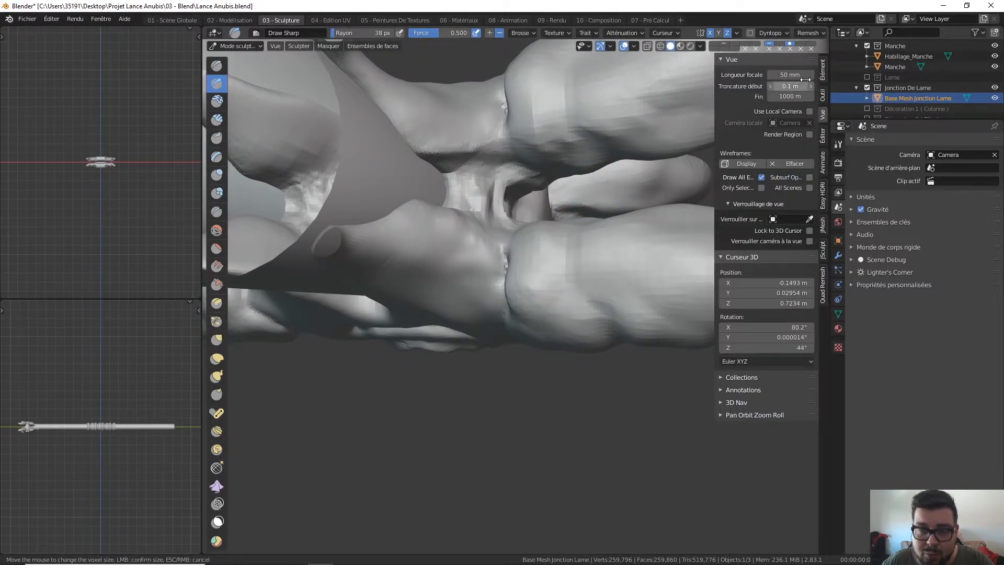
{"action": "left_click_drag", "start_coordinate": [788, 87], "coordinate": [768, 86]}
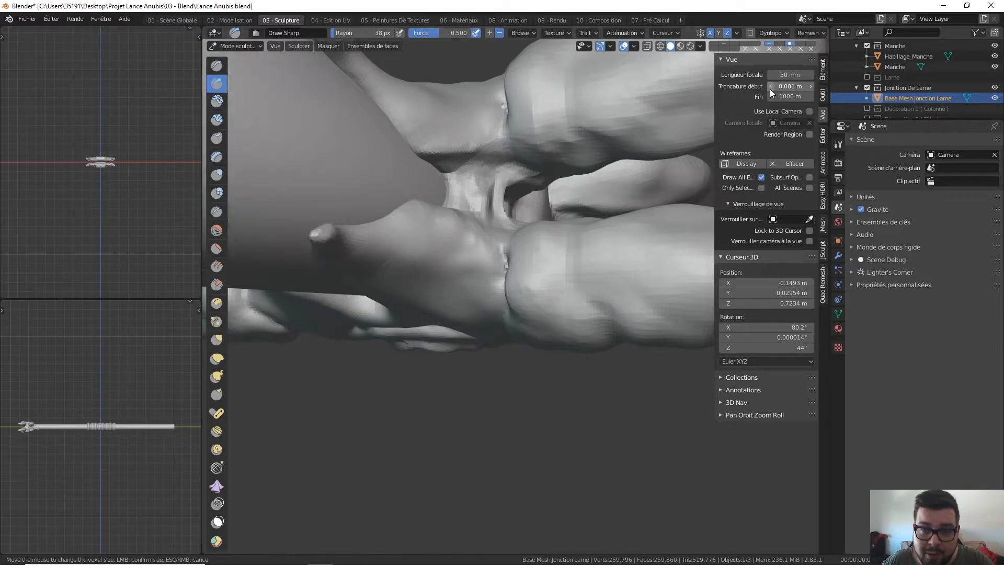
{"action": "key", "text": "n"}
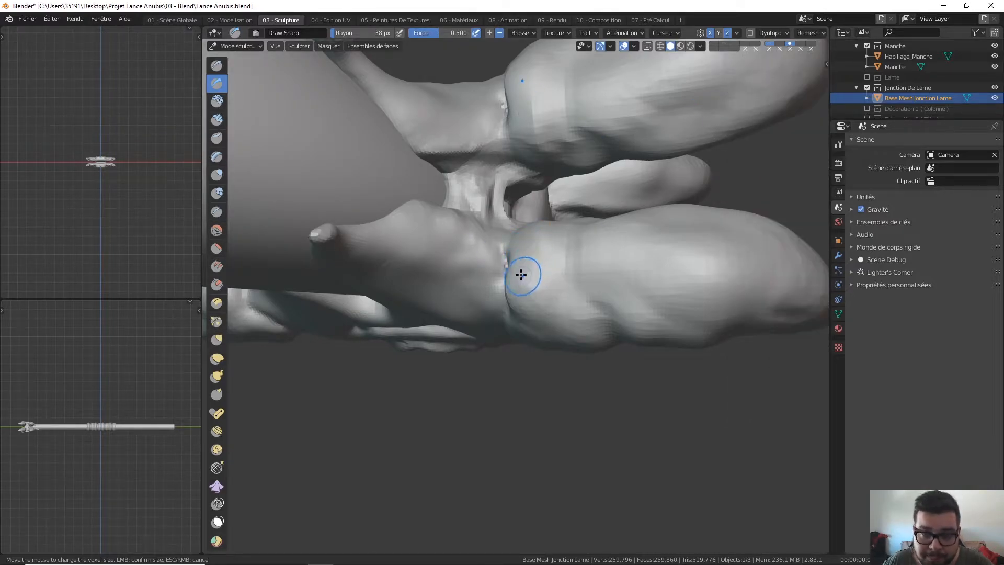
Rework the crease at the upper horn's base and smooth the jagged junction on its underside.
{"action": "scroll", "coordinate": [523, 252], "scroll_direction": "up", "scroll_amount": 3}
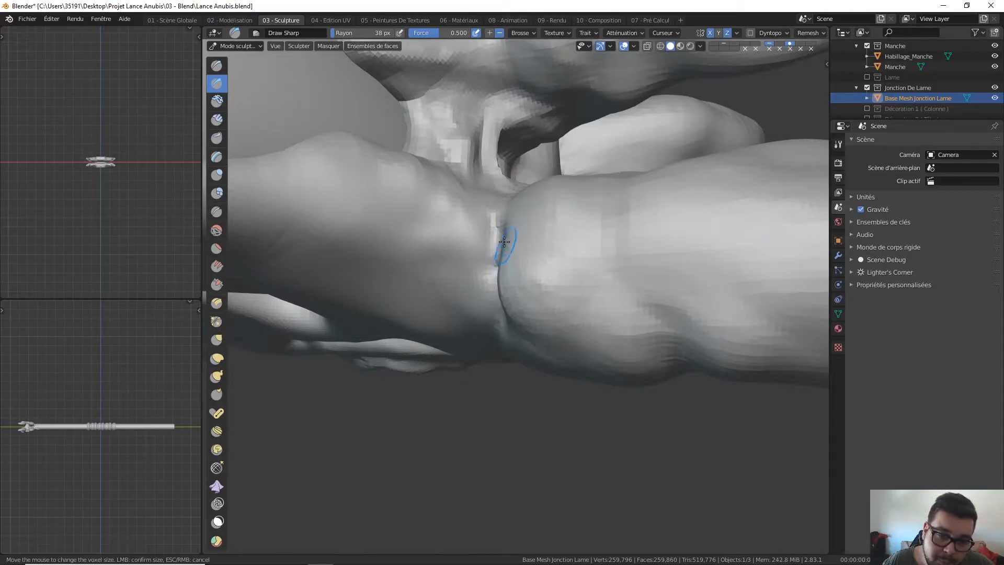
{"action": "left_click_drag", "start_coordinate": [498, 240], "coordinate": [491, 280]}
{"action": "mouse_move", "coordinate": [491, 280]}
{"action": "middle_mouse_down"}
{"action": "mouse_move", "coordinate": [512, 273]}
{"action": "mouse_move", "coordinate": [538, 284]}
{"action": "mouse_move", "coordinate": [517, 274]}
{"action": "mouse_move", "coordinate": [502, 230]}
{"action": "mouse_move", "coordinate": [464, 224]}
{"action": "mouse_move", "coordinate": [536, 190]}
{"action": "middle_mouse_up"}
{"action": "mouse_move", "coordinate": [536, 189]}
{"action": "left_mouse_down", "text": "shift"}
{"action": "mouse_move", "coordinate": [544, 185]}
{"action": "mouse_move", "coordinate": [578, 246]}
{"action": "left_mouse_up", "text": "shift"}
{"action": "mouse_move", "coordinate": [567, 204]}
{"action": "left_mouse_down", "text": "shift"}
{"action": "mouse_move", "coordinate": [555, 196]}
{"action": "mouse_move", "coordinate": [569, 295]}
{"action": "left_mouse_up", "text": "shift"}
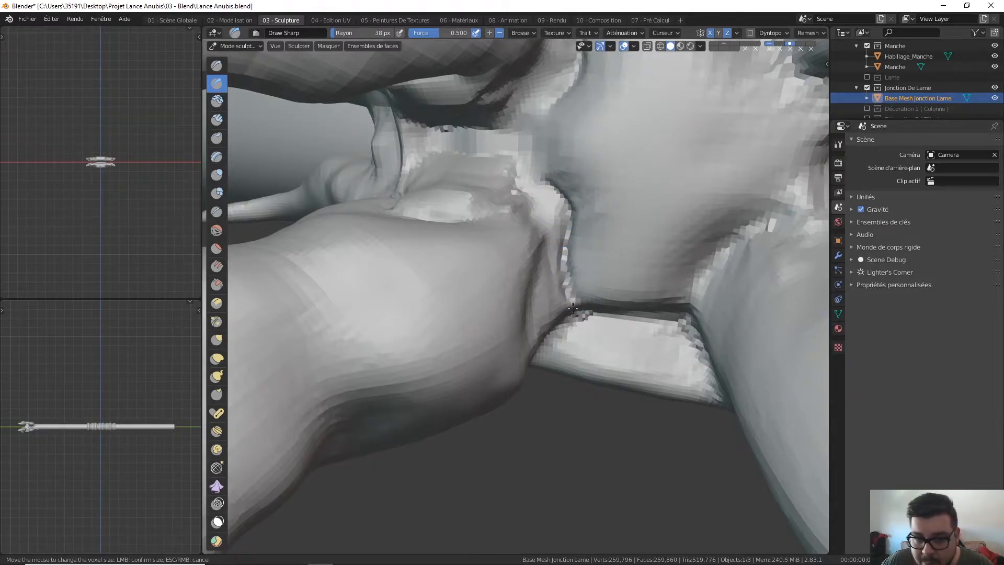
{"action": "middle_click_drag", "start_coordinate": [580, 255], "coordinate": [568, 223]}
{"action": "left_click_drag", "start_coordinate": [596, 311], "coordinate": [578, 319], "text": "shift"}
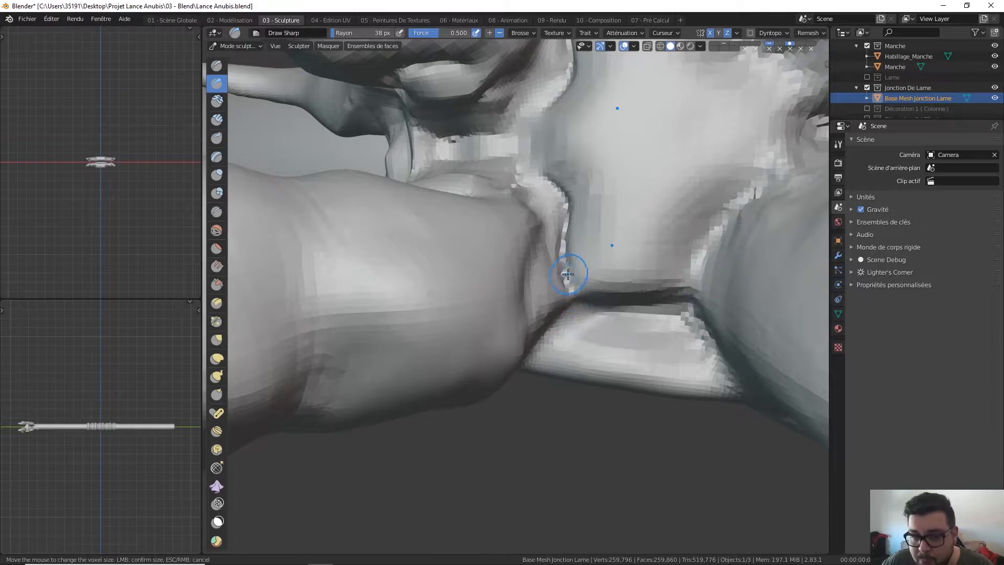
Smooth the jagged recess between the two horns where it meets the central body.
{"action": "middle_click_drag", "start_coordinate": [575, 316], "coordinate": [547, 219]}
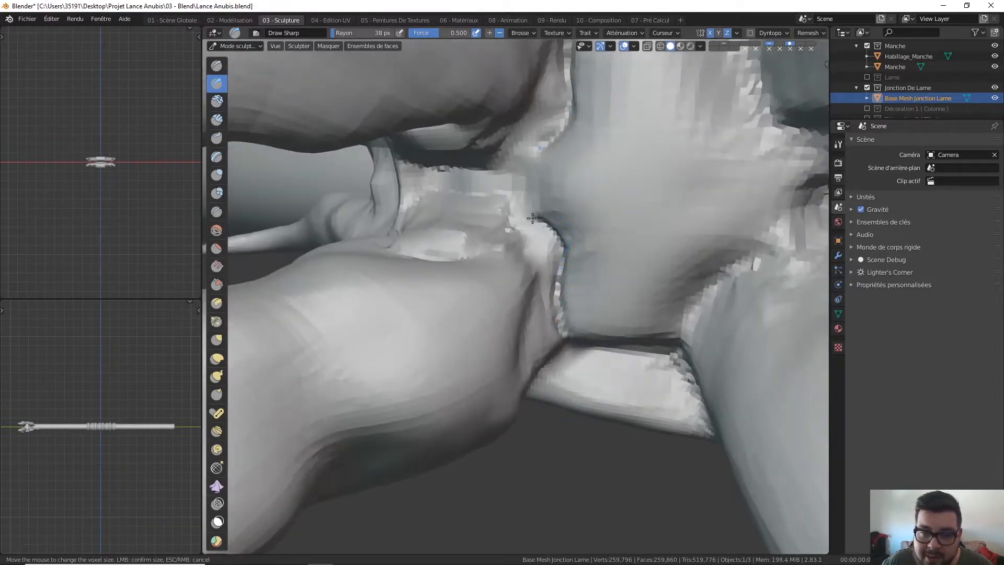
{"action": "mouse_move", "coordinate": [545, 218]}
{"action": "left_mouse_down", "text": "shift"}
{"action": "mouse_move", "coordinate": [520, 206]}
{"action": "mouse_move", "coordinate": [531, 160]}
{"action": "mouse_move", "coordinate": [523, 202]}
{"action": "mouse_move", "coordinate": [543, 229]}
{"action": "left_mouse_up", "text": "shift"}
{"action": "middle_click_drag", "start_coordinate": [543, 229], "coordinate": [548, 238]}
{"action": "mouse_move", "coordinate": [548, 238]}
{"action": "left_mouse_down", "text": "shift"}
{"action": "mouse_move", "coordinate": [527, 238]}
{"action": "mouse_move", "coordinate": [516, 258]}
{"action": "mouse_move", "coordinate": [440, 260]}
{"action": "left_mouse_up", "text": "shift"}
{"action": "left_click_drag", "start_coordinate": [492, 214], "coordinate": [445, 202], "text": "shift"}
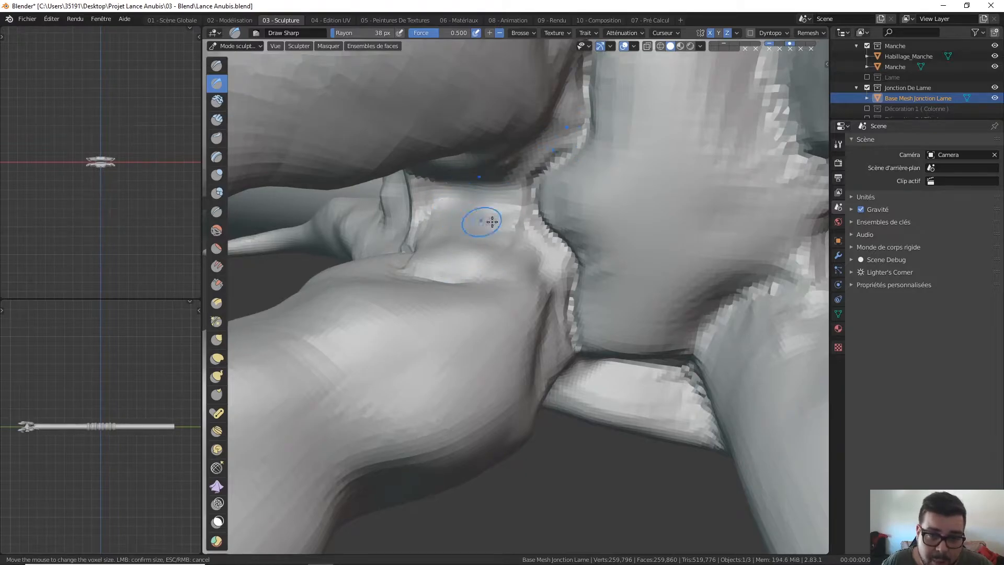
{"action": "middle_click_drag", "start_coordinate": [547, 279], "coordinate": [513, 287]}
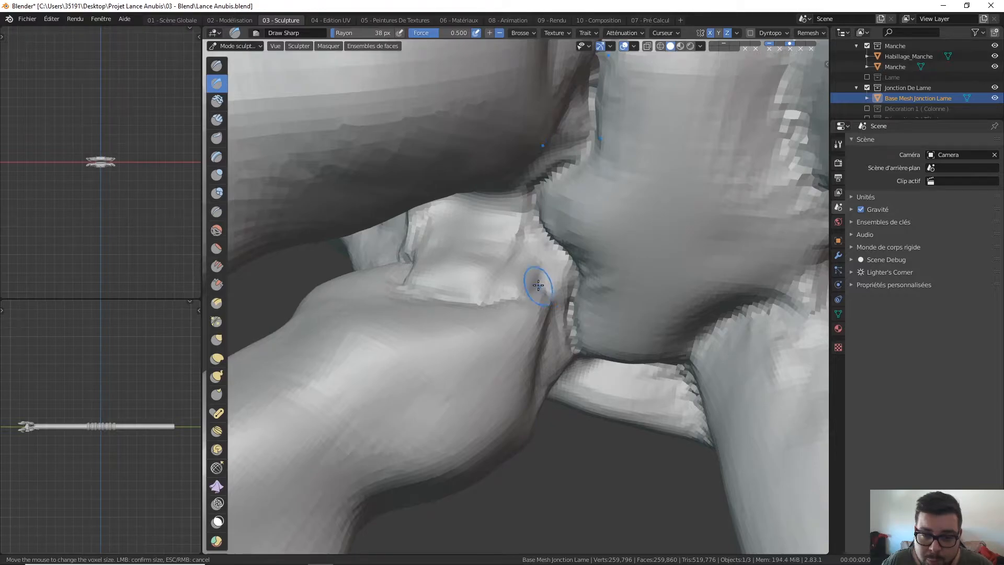
{"action": "mouse_move", "coordinate": [553, 312]}
{"action": "middle_mouse_down"}
{"action": "mouse_move", "coordinate": [523, 265]}
{"action": "mouse_move", "coordinate": [532, 274]}
{"action": "mouse_move", "coordinate": [536, 257]}
{"action": "middle_mouse_up"}
{"action": "mouse_move", "coordinate": [539, 296]}
{"action": "middle_mouse_down"}
{"action": "mouse_move", "coordinate": [543, 283]}
{"action": "mouse_move", "coordinate": [533, 284]}
{"action": "middle_mouse_up"}
{"action": "mouse_move", "coordinate": [519, 226]}
{"action": "middle_mouse_down"}
{"action": "mouse_move", "coordinate": [522, 281]}
{"action": "mouse_move", "coordinate": [555, 279]}
{"action": "mouse_move", "coordinate": [522, 302]}
{"action": "middle_mouse_up"}
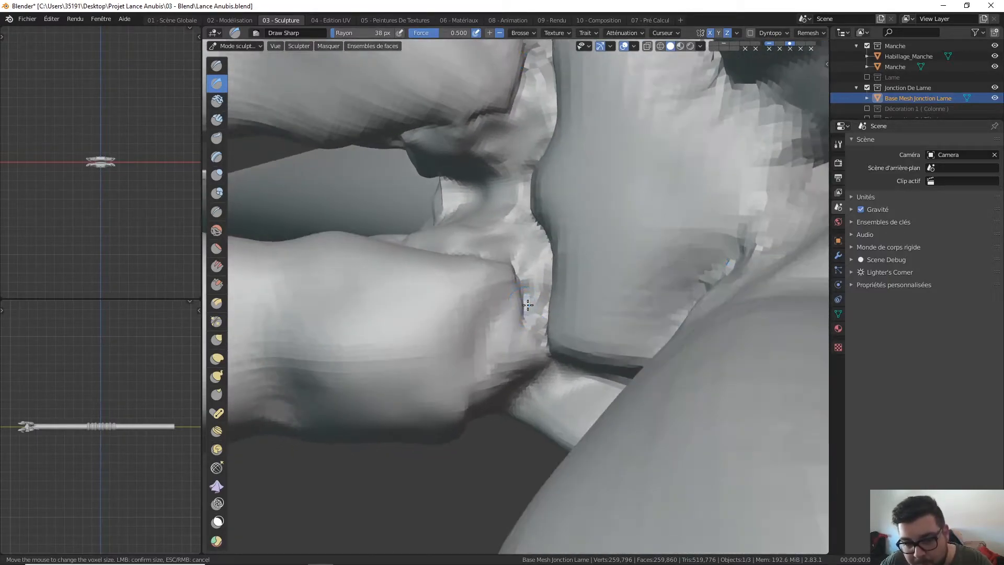
Carve a sharp crease at the base of the lower horn and smooth the strip joining it to the body.
{"action": "mouse_move", "coordinate": [519, 308]}
{"action": "left_mouse_down"}
{"action": "mouse_move", "coordinate": [491, 332]}
{"action": "mouse_move", "coordinate": [485, 373]}
{"action": "left_mouse_up"}
{"action": "middle_click_drag", "start_coordinate": [494, 330], "coordinate": [522, 290]}
{"action": "mouse_move", "coordinate": [538, 329]}
{"action": "left_mouse_down", "text": "shift"}
{"action": "mouse_move", "coordinate": [538, 340]}
{"action": "mouse_move", "coordinate": [558, 241]}
{"action": "mouse_move", "coordinate": [558, 268]}
{"action": "left_mouse_up", "text": "shift"}
{"action": "mouse_move", "coordinate": [558, 258]}
{"action": "left_mouse_down", "text": "shift"}
{"action": "mouse_move", "coordinate": [545, 311]}
{"action": "mouse_move", "coordinate": [552, 295]}
{"action": "mouse_move", "coordinate": [539, 304]}
{"action": "mouse_move", "coordinate": [543, 352]}
{"action": "left_mouse_up", "text": "shift"}
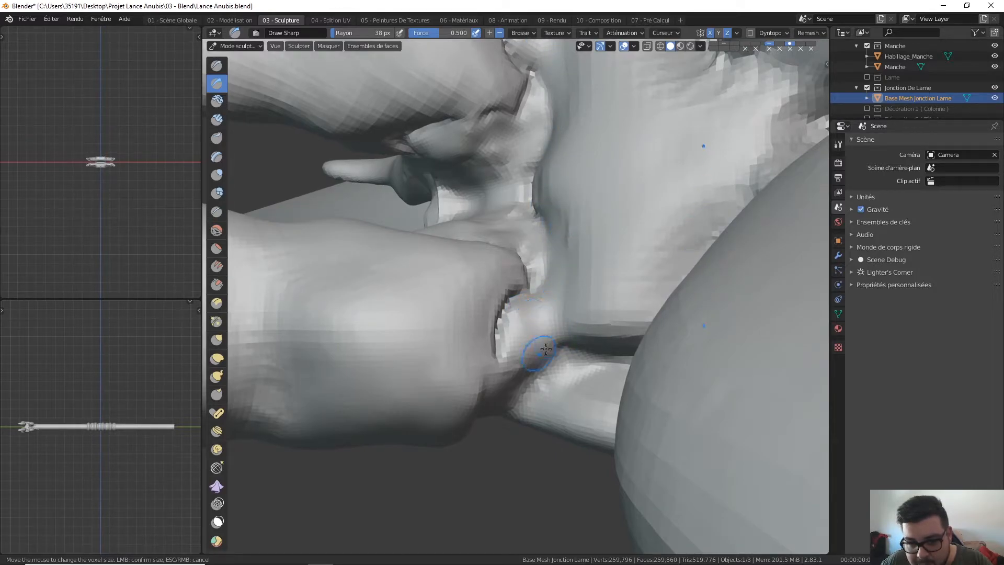
{"action": "mouse_move", "coordinate": [548, 339]}
{"action": "middle_mouse_down"}
{"action": "mouse_move", "coordinate": [518, 302]}
{"action": "mouse_move", "coordinate": [503, 313]}
{"action": "middle_mouse_up"}
{"action": "mouse_move", "coordinate": [500, 302]}
{"action": "left_mouse_down", "text": "shift"}
{"action": "mouse_move", "coordinate": [501, 280]}
{"action": "mouse_move", "coordinate": [487, 306]}
{"action": "left_mouse_up", "text": "shift"}
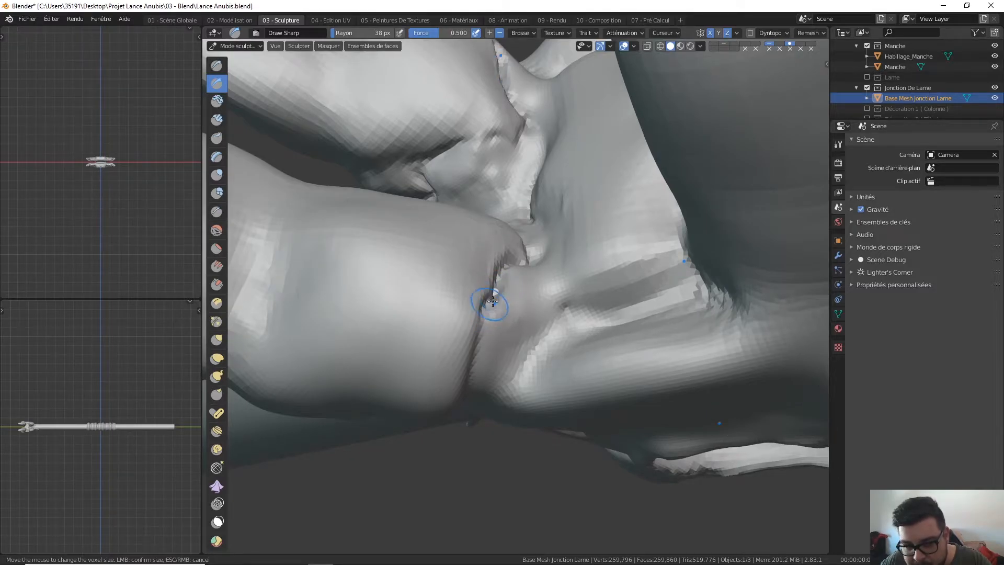
Extend the sharp crease along the lower horn's base and around to its outer side.
{"action": "middle_click_drag", "start_coordinate": [491, 302], "coordinate": [497, 298]}
{"action": "left_click_drag", "start_coordinate": [489, 291], "coordinate": [454, 347]}
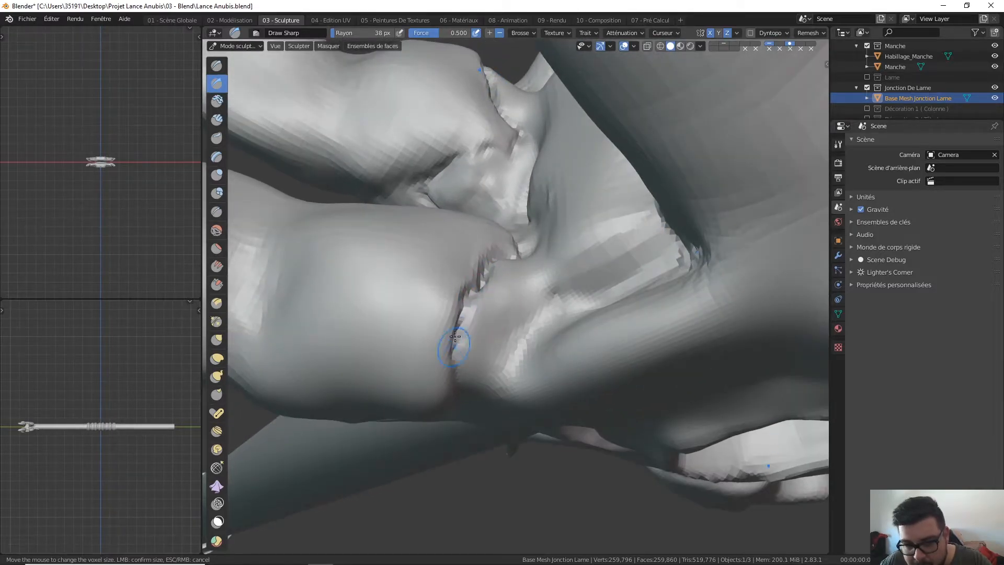
{"action": "middle_click_drag", "start_coordinate": [454, 347], "coordinate": [459, 293]}
{"action": "left_click_drag", "start_coordinate": [460, 295], "coordinate": [458, 345]}
{"action": "middle_click_drag", "start_coordinate": [458, 345], "coordinate": [464, 293]}
{"action": "left_click_drag", "start_coordinate": [476, 220], "coordinate": [438, 304]}
{"action": "middle_click_drag", "start_coordinate": [439, 305], "coordinate": [497, 232]}
{"action": "left_click_drag", "start_coordinate": [441, 256], "coordinate": [384, 346]}
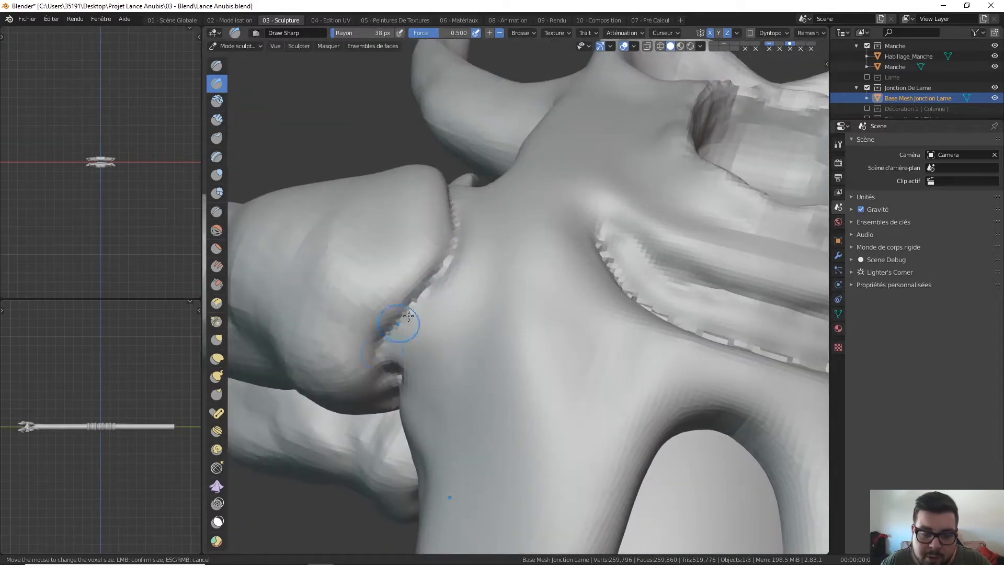
Deepen the crease on the outer side of the horn's base.
{"action": "middle_click_drag", "start_coordinate": [403, 319], "coordinate": [439, 280]}
{"action": "left_click_drag", "start_coordinate": [440, 279], "coordinate": [407, 312]}
{"action": "middle_click_drag", "start_coordinate": [461, 242], "coordinate": [475, 245]}
{"action": "mouse_move", "coordinate": [474, 245]}
{"action": "left_mouse_down"}
{"action": "mouse_move", "coordinate": [442, 292]}
{"action": "mouse_move", "coordinate": [458, 274]}
{"action": "left_mouse_up"}
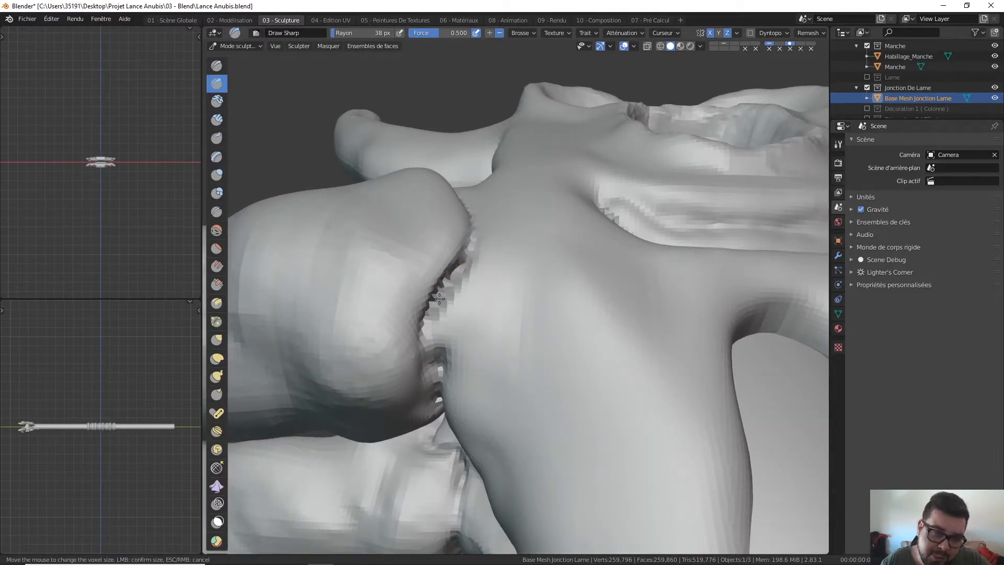
{"action": "mouse_move", "coordinate": [464, 245]}
{"action": "middle_mouse_down"}
{"action": "mouse_move", "coordinate": [470, 251]}
{"action": "mouse_move", "coordinate": [449, 258]}
{"action": "middle_mouse_up"}
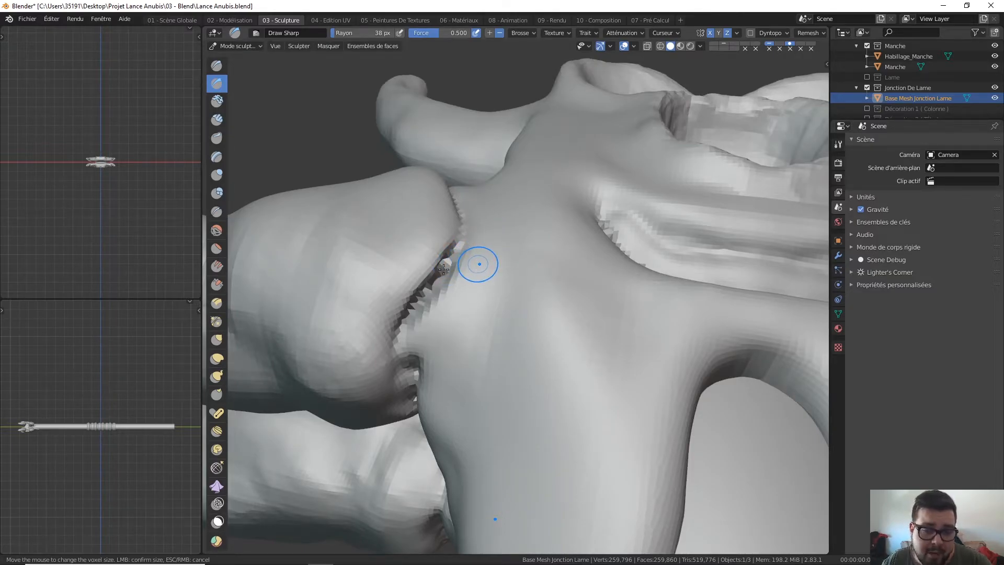
Remesh the blade junction and recarve the crease all the way around the horn's base.
{"action": "key", "text": "ctrl+r"}
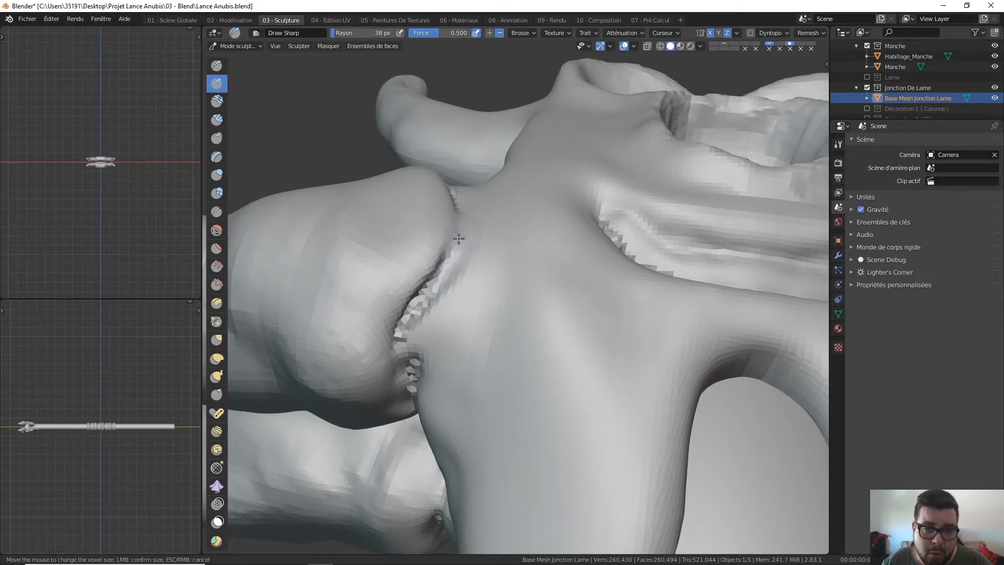
{"action": "mouse_move", "coordinate": [434, 293]}
{"action": "left_mouse_down"}
{"action": "mouse_move", "coordinate": [408, 337]}
{"action": "mouse_move", "coordinate": [410, 370]}
{"action": "left_mouse_up"}
{"action": "middle_click_drag", "start_coordinate": [410, 371], "coordinate": [419, 292]}
{"action": "left_click_drag", "start_coordinate": [418, 293], "coordinate": [420, 338]}
{"action": "middle_click_drag", "start_coordinate": [421, 338], "coordinate": [439, 280]}
{"action": "left_click_drag", "start_coordinate": [440, 279], "coordinate": [444, 345]}
{"action": "middle_click_drag", "start_coordinate": [444, 345], "coordinate": [458, 235]}
{"action": "left_click_drag", "start_coordinate": [458, 235], "coordinate": [458, 332]}
{"action": "middle_click_drag", "start_coordinate": [458, 332], "coordinate": [483, 220]}
{"action": "left_click_drag", "start_coordinate": [471, 314], "coordinate": [458, 328]}
{"action": "mouse_move", "coordinate": [458, 329]}
{"action": "middle_mouse_down"}
{"action": "mouse_move", "coordinate": [506, 262]}
{"action": "mouse_move", "coordinate": [506, 287]}
{"action": "mouse_move", "coordinate": [534, 287]}
{"action": "mouse_move", "coordinate": [568, 236]}
{"action": "mouse_move", "coordinate": [542, 262]}
{"action": "mouse_move", "coordinate": [610, 265]}
{"action": "mouse_move", "coordinate": [662, 228]}
{"action": "mouse_move", "coordinate": [562, 229]}
{"action": "mouse_move", "coordinate": [496, 291]}
{"action": "mouse_move", "coordinate": [503, 304]}
{"action": "middle_mouse_up"}
Carve sharp creases around the horn's middle and near its tip with a 67 px brush radius.
{"action": "key", "text": "f"}
{"action": "left_click", "coordinate": [504, 300]}
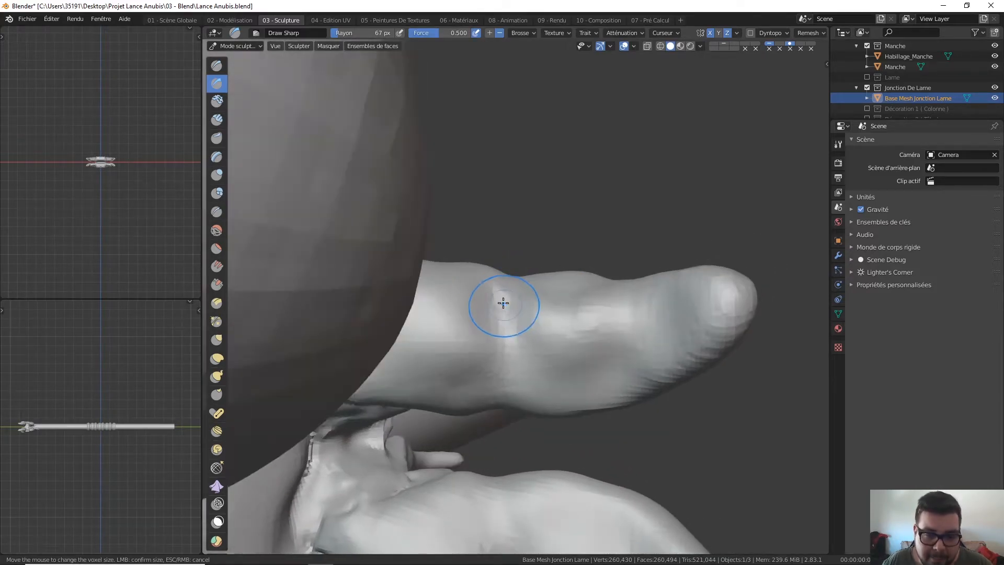
{"action": "mouse_move", "coordinate": [509, 322]}
{"action": "left_mouse_down"}
{"action": "mouse_move", "coordinate": [499, 381]}
{"action": "mouse_move", "coordinate": [516, 310]}
{"action": "left_mouse_up"}
{"action": "middle_click_drag", "start_coordinate": [522, 309], "coordinate": [536, 356]}
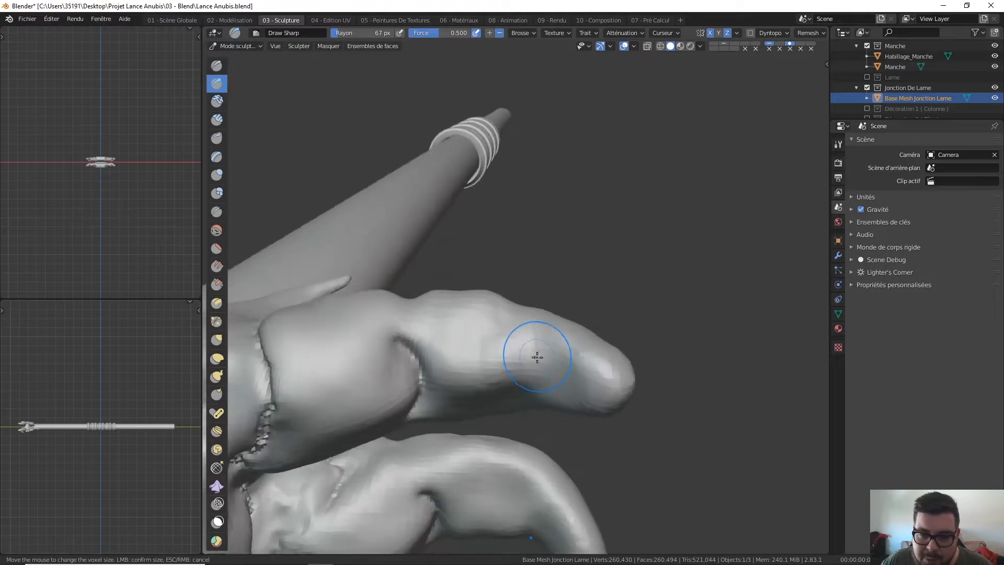
{"action": "left_click_drag", "start_coordinate": [546, 361], "coordinate": [554, 329]}
{"action": "middle_click_drag", "start_coordinate": [547, 362], "coordinate": [528, 315]}
{"action": "middle_click_drag", "start_coordinate": [541, 361], "coordinate": [463, 317]}
{"action": "mouse_move", "coordinate": [515, 297]}
{"action": "middle_mouse_down"}
{"action": "mouse_move", "coordinate": [458, 306]}
{"action": "mouse_move", "coordinate": [471, 336]}
{"action": "middle_mouse_up"}
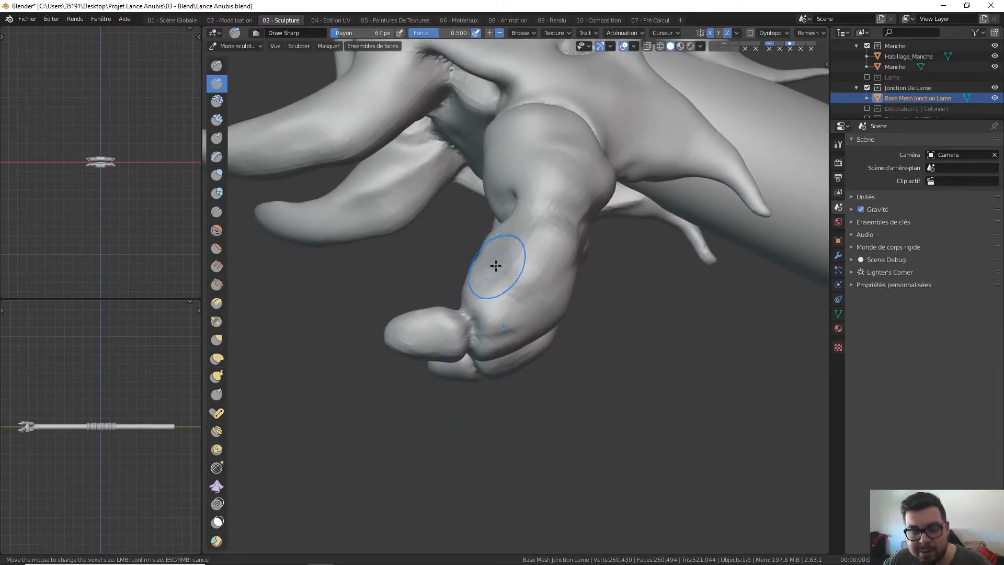
{"action": "middle_click_drag", "start_coordinate": [487, 276], "coordinate": [473, 278]}
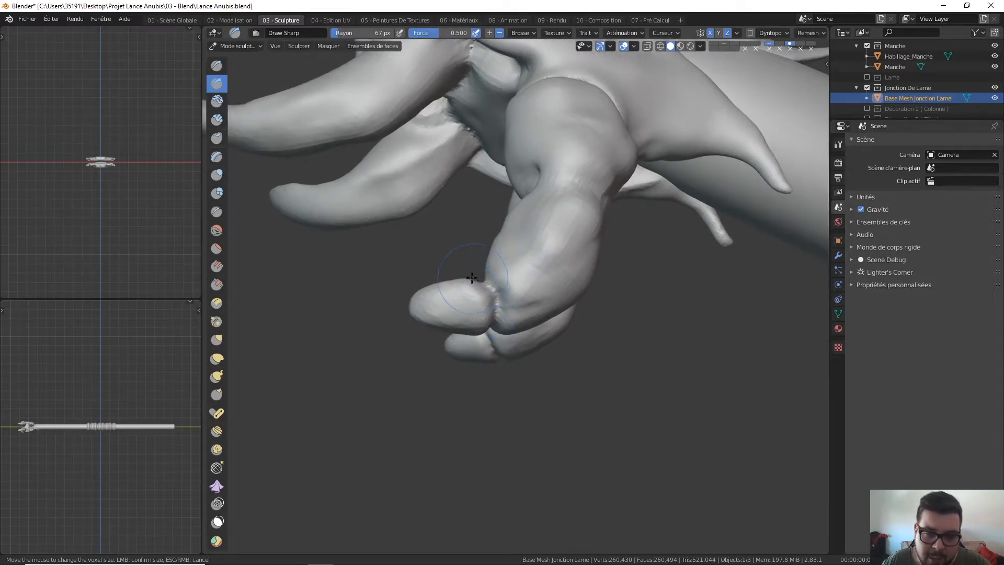
Build up the horn's edge beside the crease near its tip with the Draw brush.
{"action": "left_click", "coordinate": [217, 66]}
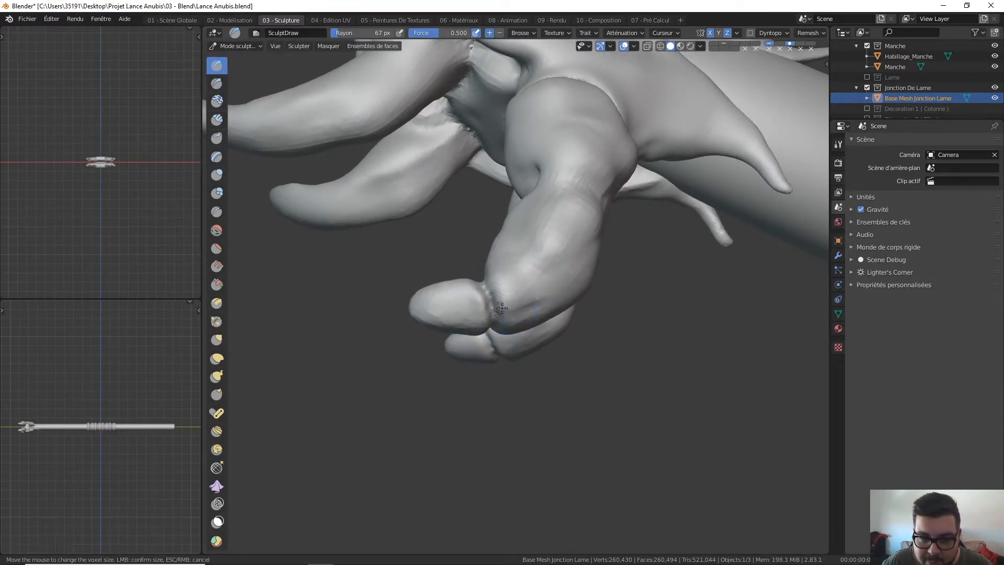
{"action": "middle_click_drag", "start_coordinate": [486, 274], "coordinate": [503, 292]}
{"action": "mouse_move", "coordinate": [471, 261]}
{"action": "middle_mouse_down"}
{"action": "mouse_move", "coordinate": [545, 262]}
{"action": "mouse_move", "coordinate": [516, 290]}
{"action": "middle_mouse_up"}
{"action": "mouse_move", "coordinate": [515, 236]}
{"action": "middle_mouse_down"}
{"action": "mouse_move", "coordinate": [505, 212]}
{"action": "mouse_move", "coordinate": [523, 251]}
{"action": "mouse_move", "coordinate": [544, 265]}
{"action": "mouse_move", "coordinate": [572, 258]}
{"action": "middle_mouse_up"}
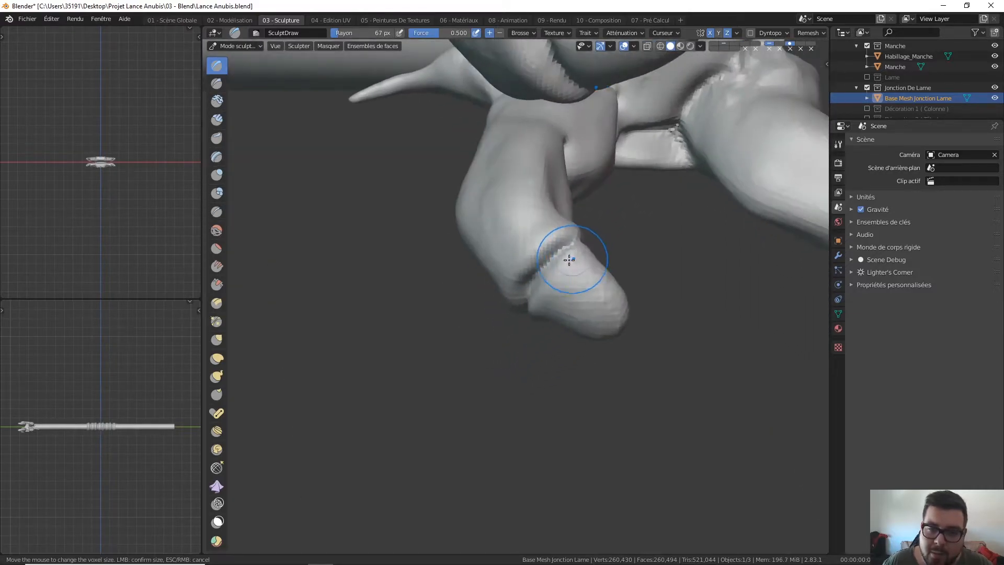
{"action": "mouse_move", "coordinate": [510, 291]}
{"action": "middle_mouse_down"}
{"action": "mouse_move", "coordinate": [592, 198]}
{"action": "mouse_move", "coordinate": [404, 213]}
{"action": "middle_mouse_up"}
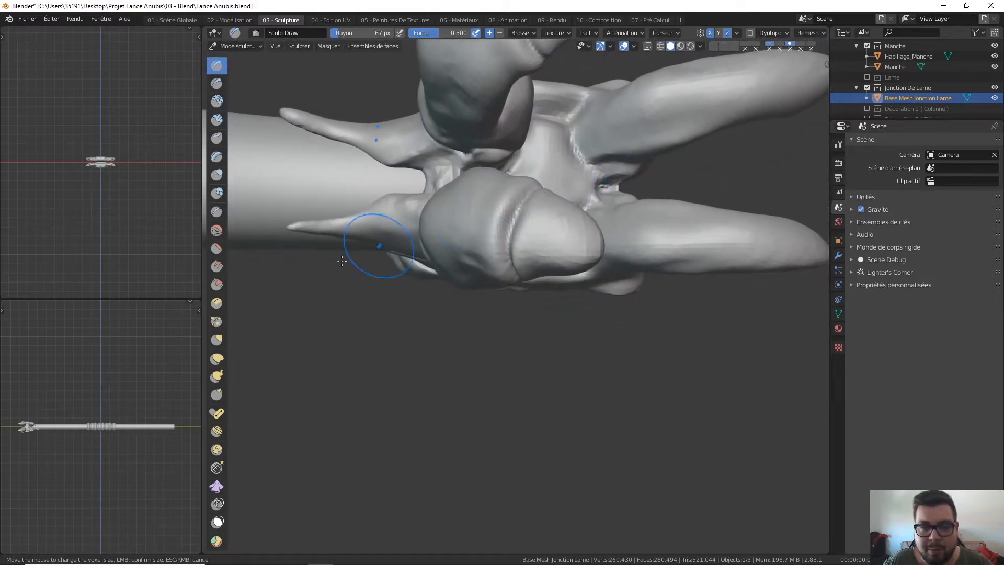
Pull the horn's rounded tip outward and taper it into a claw using the Grab brush with a 134 px radius.
{"action": "left_click", "coordinate": [218, 340]}
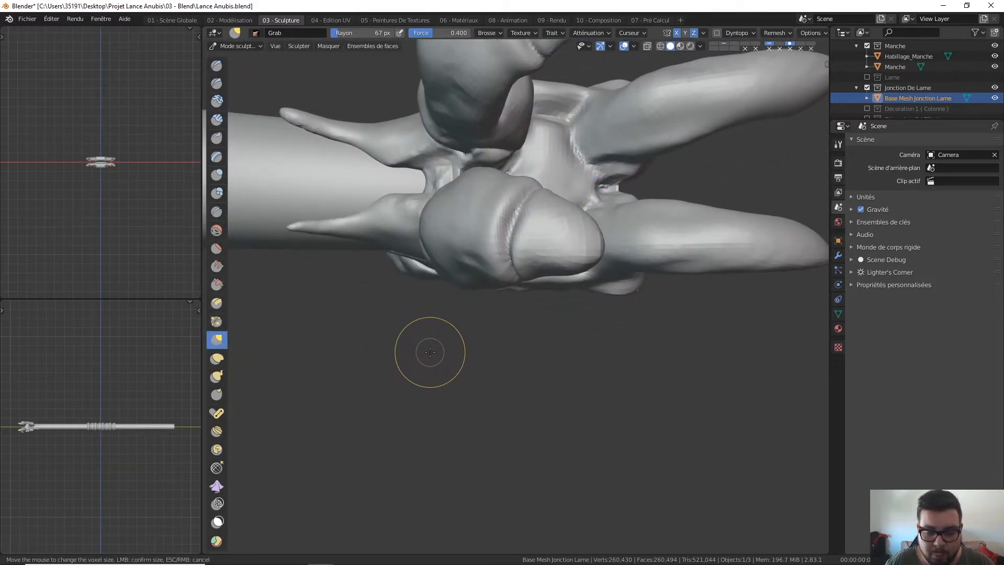
{"action": "left_click_drag", "start_coordinate": [596, 254], "coordinate": [616, 251]}
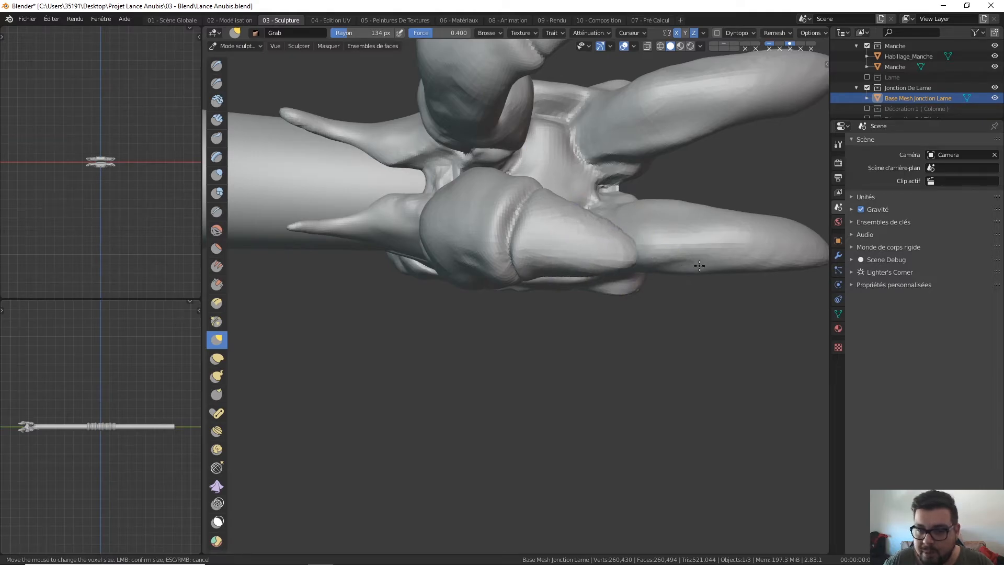
{"action": "middle_click_drag", "start_coordinate": [708, 265], "coordinate": [614, 230]}
{"action": "left_click_drag", "start_coordinate": [569, 311], "coordinate": [575, 280]}
{"action": "left_click_drag", "start_coordinate": [611, 313], "coordinate": [615, 285]}
{"action": "left_click_drag", "start_coordinate": [560, 299], "coordinate": [564, 285]}
{"action": "mouse_move", "coordinate": [591, 273]}
{"action": "middle_mouse_down"}
{"action": "mouse_move", "coordinate": [597, 208]}
{"action": "mouse_move", "coordinate": [588, 272]}
{"action": "middle_mouse_up"}
{"action": "mouse_move", "coordinate": [595, 381]}
{"action": "left_mouse_down"}
{"action": "mouse_move", "coordinate": [591, 373]}
{"action": "mouse_move", "coordinate": [672, 341]}
{"action": "mouse_move", "coordinate": [567, 374]}
{"action": "left_mouse_up"}
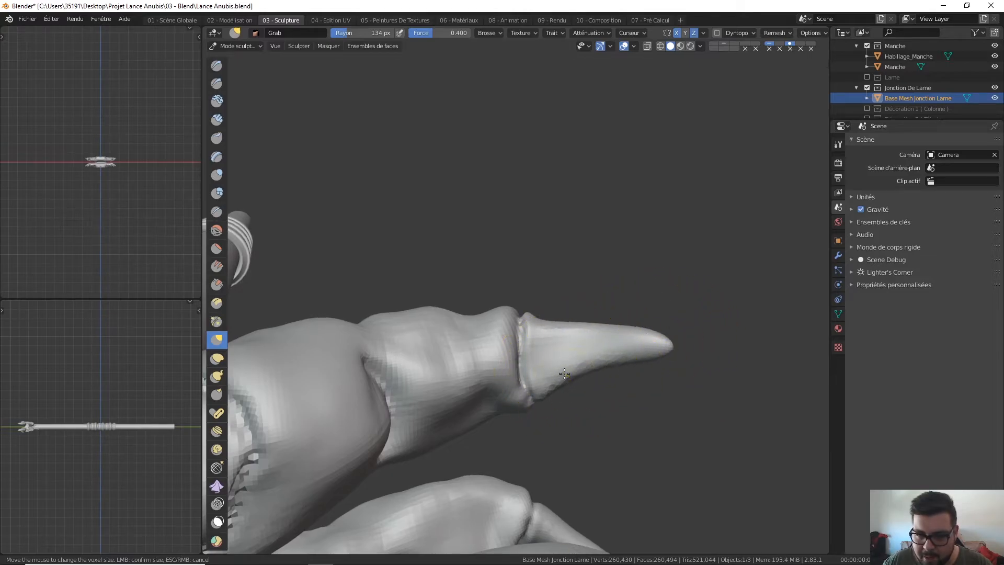
Draw the claw's tip out to a sharper point using Snake Hook with a 41 px radius.
{"action": "left_click", "coordinate": [216, 375]}
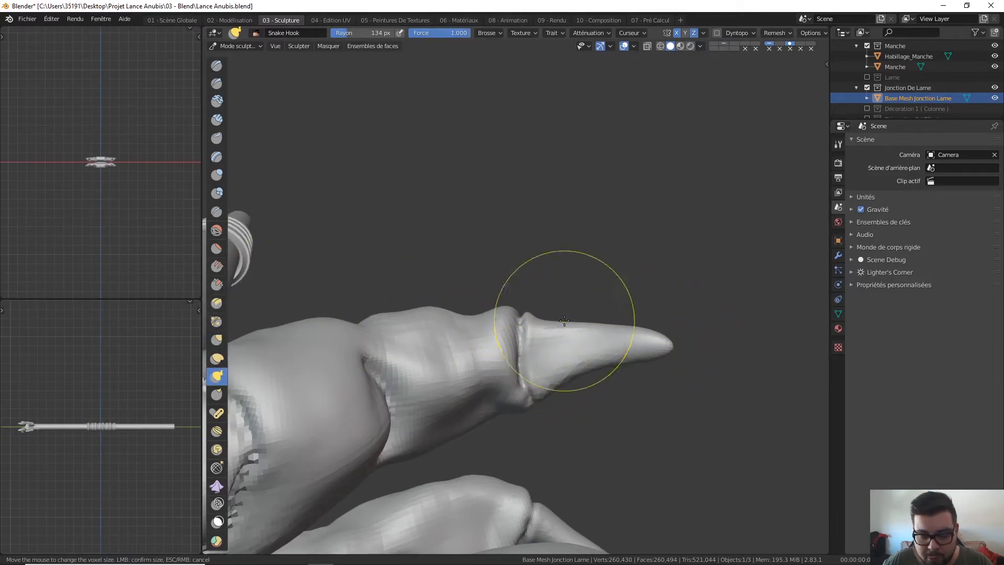
{"action": "key", "text": "f"}
{"action": "left_click", "coordinate": [513, 306]}
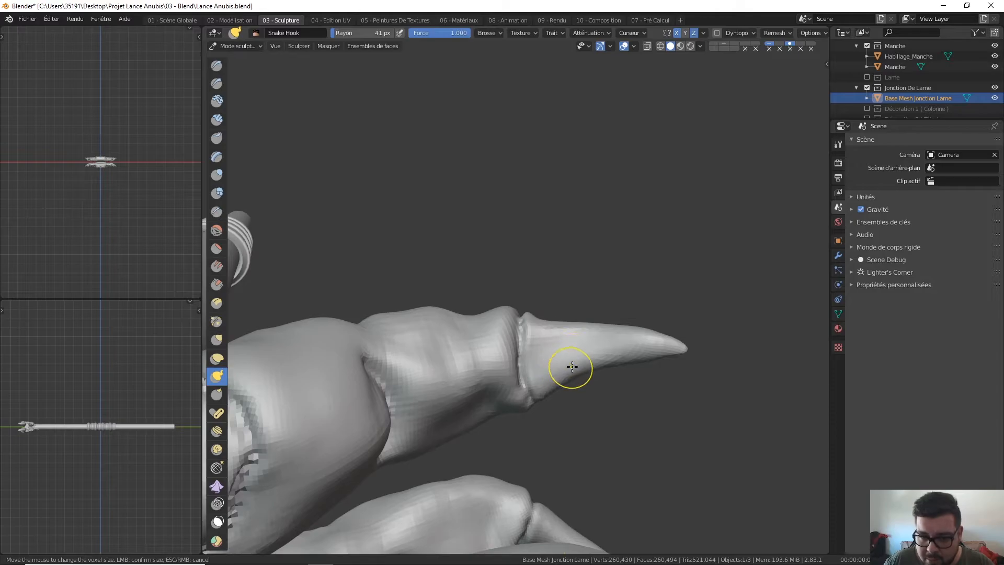
{"action": "middle_click_drag", "start_coordinate": [620, 331], "coordinate": [545, 332]}
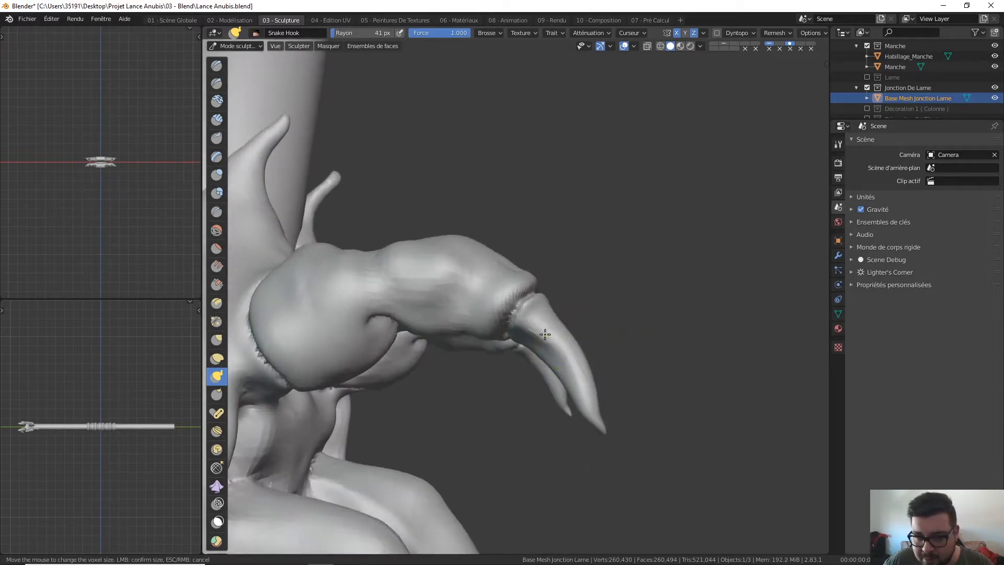
{"action": "mouse_move", "coordinate": [522, 262]}
{"action": "middle_mouse_down"}
{"action": "mouse_move", "coordinate": [522, 277]}
{"action": "mouse_move", "coordinate": [489, 257]}
{"action": "mouse_move", "coordinate": [537, 226]}
{"action": "mouse_move", "coordinate": [526, 278]}
{"action": "mouse_move", "coordinate": [497, 284]}
{"action": "mouse_move", "coordinate": [506, 276]}
{"action": "mouse_move", "coordinate": [525, 282]}
{"action": "mouse_move", "coordinate": [520, 341]}
{"action": "middle_mouse_up"}
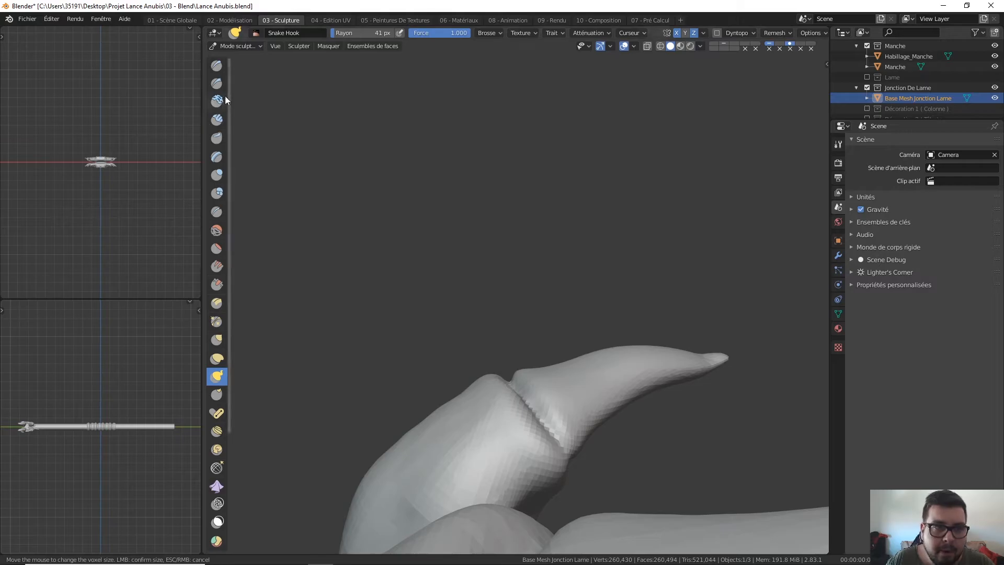
Switch to the Draw Sharp brush and smooth the jagged rim around the body's oval hollow.
{"action": "left_click", "coordinate": [219, 84]}
{"action": "middle_click_drag", "start_coordinate": [559, 343], "coordinate": [456, 334]}
{"action": "mouse_move", "coordinate": [439, 389]}
{"action": "middle_mouse_down"}
{"action": "mouse_move", "coordinate": [466, 291]}
{"action": "mouse_move", "coordinate": [473, 309]}
{"action": "middle_mouse_up"}
{"action": "mouse_move", "coordinate": [607, 290]}
{"action": "middle_mouse_down"}
{"action": "mouse_move", "coordinate": [584, 355]}
{"action": "mouse_move", "coordinate": [532, 340]}
{"action": "mouse_move", "coordinate": [508, 296]}
{"action": "mouse_move", "coordinate": [498, 251]}
{"action": "mouse_move", "coordinate": [504, 225]}
{"action": "mouse_move", "coordinate": [557, 187]}
{"action": "mouse_move", "coordinate": [493, 226]}
{"action": "mouse_move", "coordinate": [511, 280]}
{"action": "middle_mouse_up"}
{"action": "mouse_move", "coordinate": [523, 284]}
{"action": "left_mouse_down", "text": "shift"}
{"action": "mouse_move", "coordinate": [460, 336]}
{"action": "mouse_move", "coordinate": [471, 329]}
{"action": "mouse_move", "coordinate": [473, 340]}
{"action": "left_mouse_up", "text": "shift"}
{"action": "mouse_move", "coordinate": [611, 279]}
{"action": "middle_mouse_down"}
{"action": "mouse_move", "coordinate": [605, 251]}
{"action": "mouse_move", "coordinate": [477, 282]}
{"action": "middle_mouse_up"}
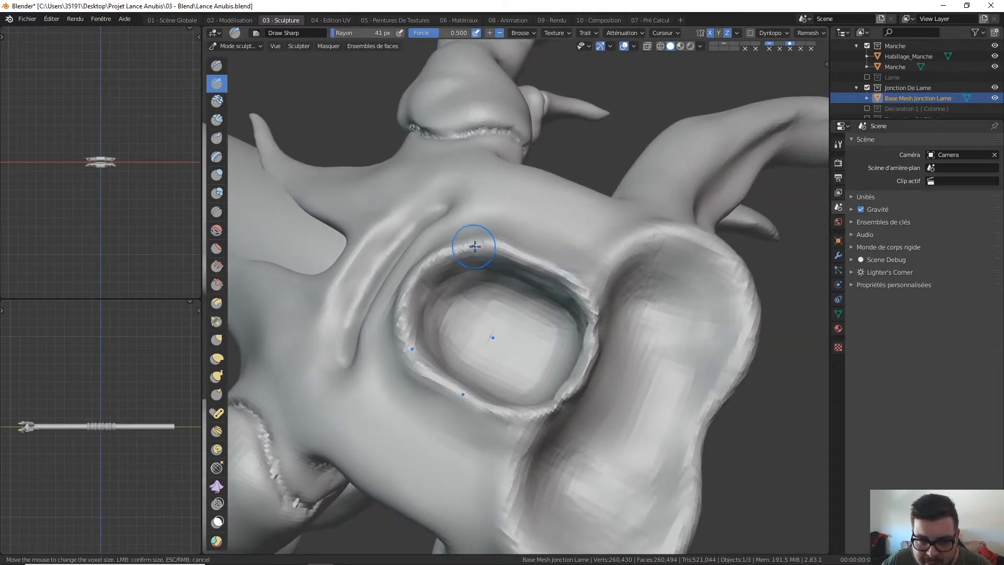
{"action": "left_click_drag", "start_coordinate": [477, 247], "coordinate": [439, 261], "text": "shift"}
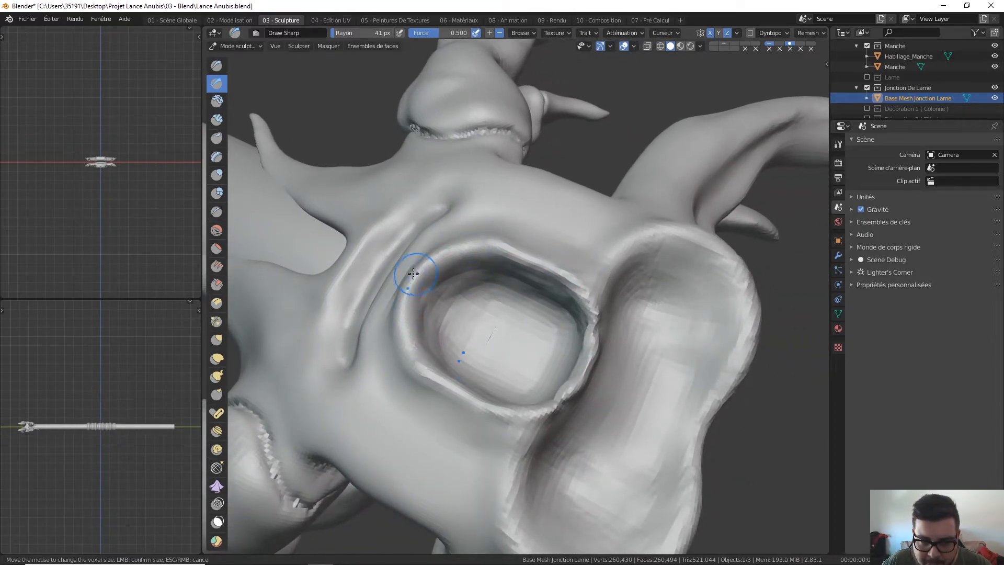
{"action": "left_click_drag", "start_coordinate": [426, 379], "coordinate": [467, 380], "text": "shift"}
{"action": "mouse_move", "coordinate": [557, 383]}
{"action": "left_mouse_down", "text": "shift"}
{"action": "mouse_move", "coordinate": [531, 403]}
{"action": "mouse_move", "coordinate": [560, 403]}
{"action": "mouse_move", "coordinate": [588, 366]}
{"action": "mouse_move", "coordinate": [591, 303]}
{"action": "mouse_move", "coordinate": [548, 260]}
{"action": "left_mouse_up", "text": "shift"}
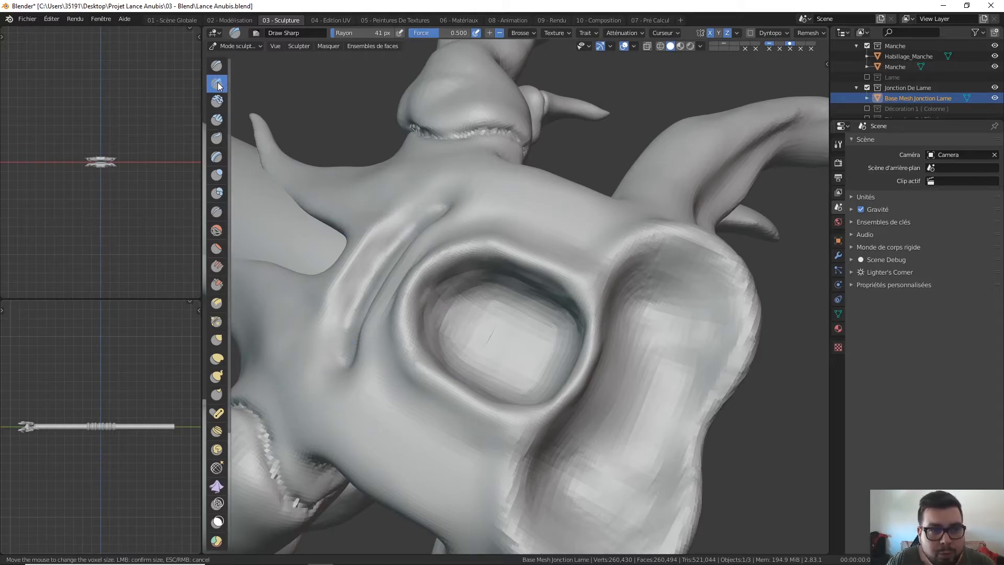
Carve a sharp crease along the inner edge of the oval hollow and remesh the blade junction.
{"action": "mouse_move", "coordinate": [479, 268]}
{"action": "left_mouse_down"}
{"action": "mouse_move", "coordinate": [447, 276]}
{"action": "mouse_move", "coordinate": [426, 303]}
{"action": "left_mouse_up"}
{"action": "mouse_move", "coordinate": [455, 282]}
{"action": "middle_mouse_down"}
{"action": "mouse_move", "coordinate": [534, 227]}
{"action": "mouse_move", "coordinate": [515, 245]}
{"action": "mouse_move", "coordinate": [590, 241]}
{"action": "middle_mouse_up"}
{"action": "mouse_move", "coordinate": [537, 251]}
{"action": "left_mouse_down"}
{"action": "mouse_move", "coordinate": [518, 257]}
{"action": "mouse_move", "coordinate": [564, 237]}
{"action": "left_mouse_up"}
{"action": "middle_click_drag", "start_coordinate": [628, 232], "coordinate": [583, 208]}
{"action": "mouse_move", "coordinate": [529, 224]}
{"action": "left_mouse_down"}
{"action": "mouse_move", "coordinate": [601, 209]}
{"action": "mouse_move", "coordinate": [648, 234]}
{"action": "left_mouse_up"}
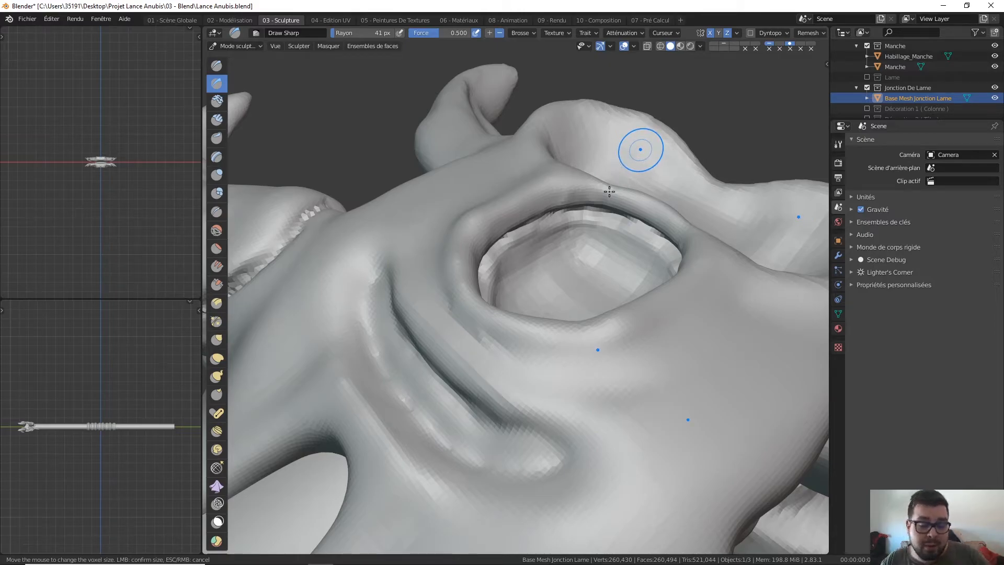
{"action": "left_click_drag", "start_coordinate": [606, 200], "coordinate": [583, 172]}
{"action": "middle_click_drag", "start_coordinate": [562, 207], "coordinate": [570, 212]}
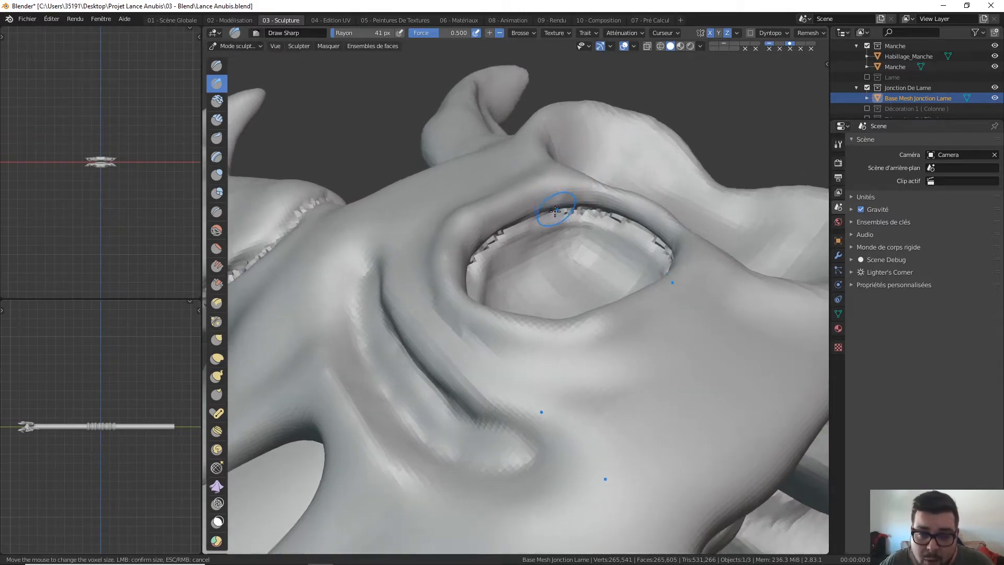
Smooth the ragged inner edge and floor of the oval hollow.
{"action": "middle_click_drag", "start_coordinate": [637, 236], "coordinate": [459, 253]}
{"action": "left_click_drag", "start_coordinate": [437, 261], "coordinate": [404, 276], "text": "shift"}
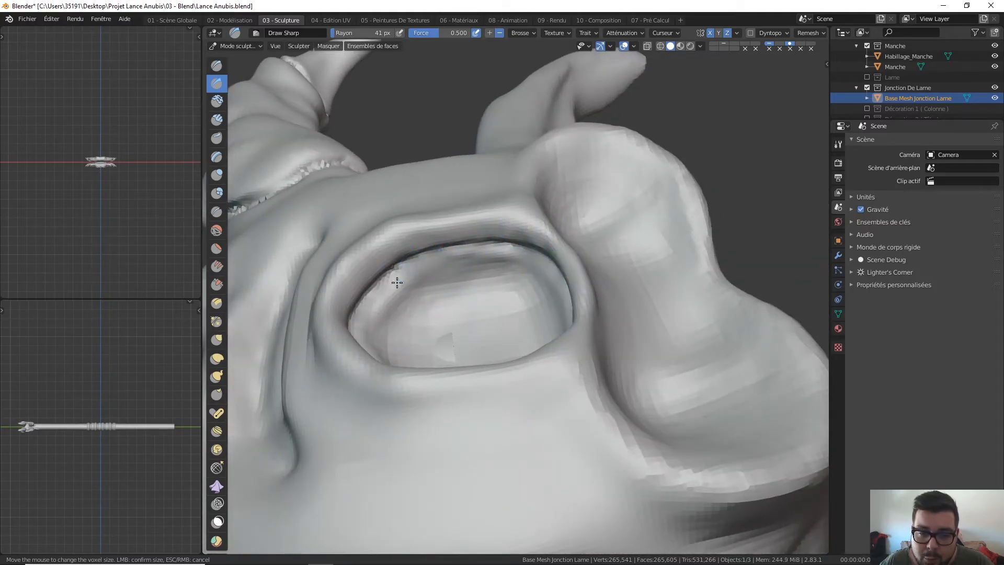
{"action": "middle_click_drag", "start_coordinate": [415, 268], "coordinate": [480, 315]}
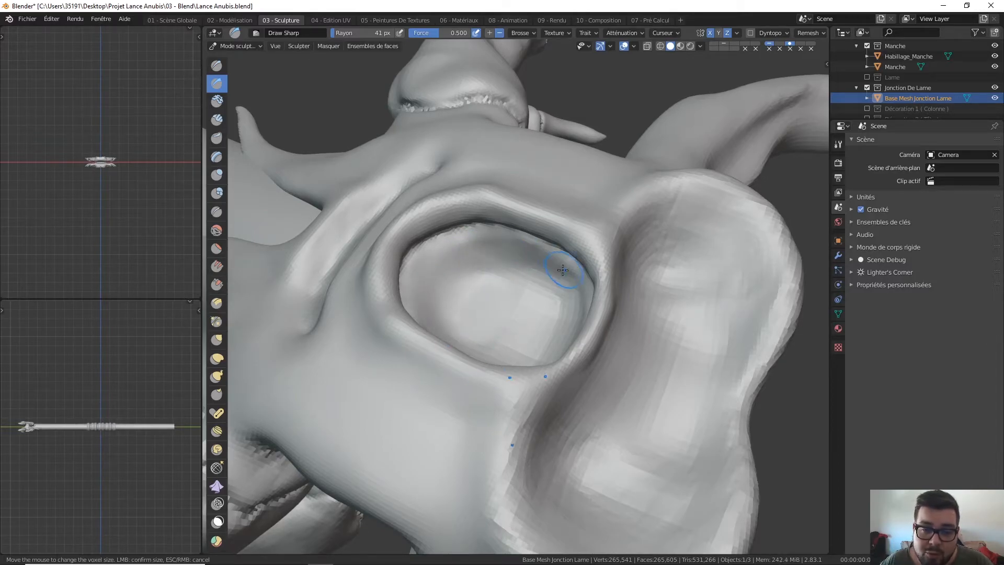
{"action": "mouse_move", "coordinate": [557, 255]}
{"action": "middle_mouse_down"}
{"action": "mouse_move", "coordinate": [578, 284]}
{"action": "mouse_move", "coordinate": [529, 280]}
{"action": "middle_mouse_up"}
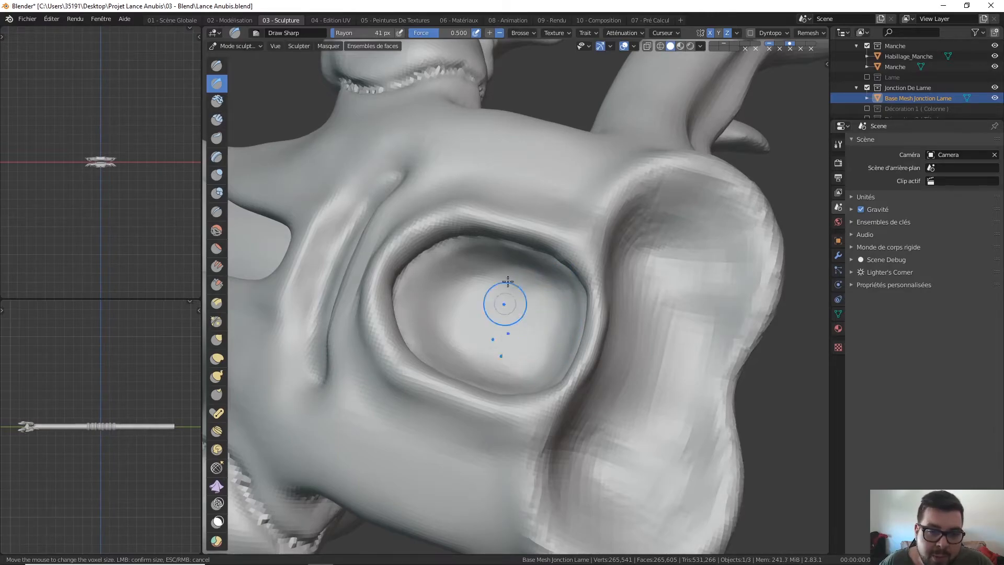
{"action": "mouse_move", "coordinate": [523, 296]}
{"action": "middle_mouse_down"}
{"action": "mouse_move", "coordinate": [438, 277]}
{"action": "mouse_move", "coordinate": [447, 161]}
{"action": "mouse_move", "coordinate": [428, 170]}
{"action": "mouse_move", "coordinate": [472, 175]}
{"action": "middle_mouse_up"}
{"action": "scroll", "coordinate": [478, 201], "scroll_direction": "down", "scroll_amount": 3}
{"action": "mouse_move", "coordinate": [449, 272]}
{"action": "middle_mouse_down"}
{"action": "mouse_move", "coordinate": [454, 205]}
{"action": "mouse_move", "coordinate": [476, 184]}
{"action": "mouse_move", "coordinate": [488, 196]}
{"action": "middle_mouse_up"}
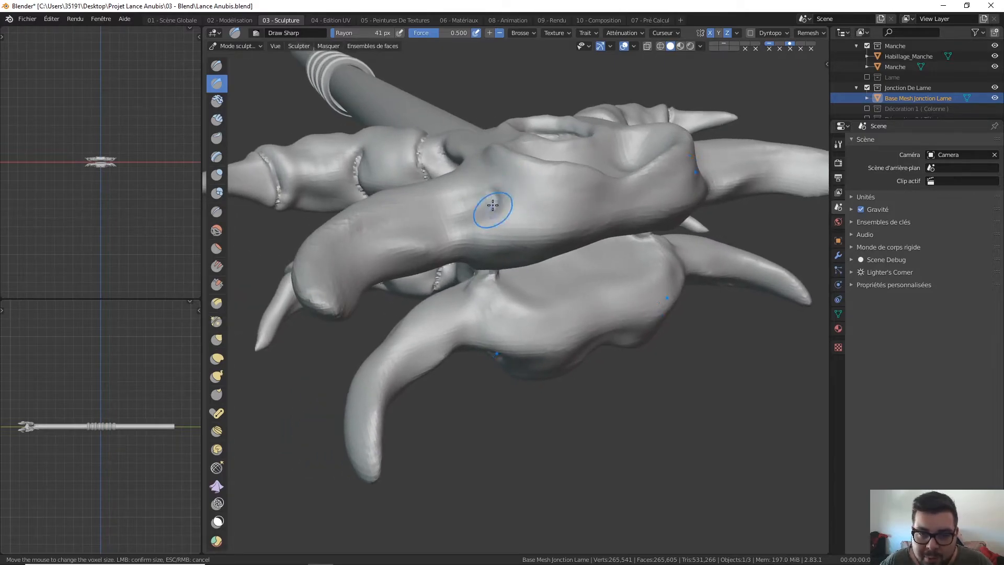
{"action": "mouse_move", "coordinate": [486, 233]}
{"action": "middle_mouse_down"}
{"action": "mouse_move", "coordinate": [490, 179]}
{"action": "mouse_move", "coordinate": [502, 179]}
{"action": "mouse_move", "coordinate": [511, 157]}
{"action": "mouse_move", "coordinate": [494, 220]}
{"action": "mouse_move", "coordinate": [512, 190]}
{"action": "mouse_move", "coordinate": [548, 195]}
{"action": "middle_mouse_up"}
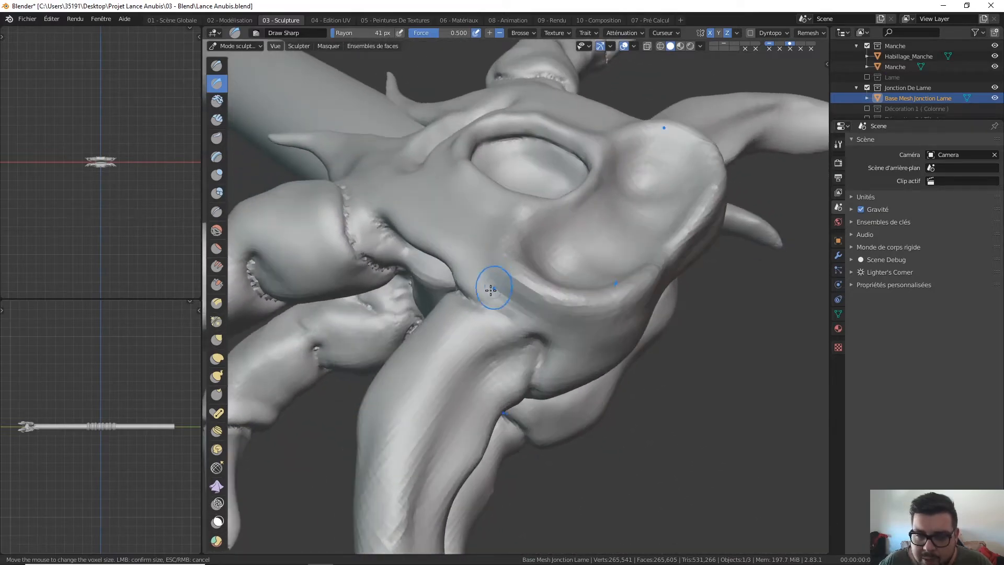
Sharpen the joint crease on the front leg and build up bulges beside it with the SculptDraw brush.
{"action": "mouse_move", "coordinate": [535, 363]}
{"action": "middle_mouse_down"}
{"action": "mouse_move", "coordinate": [498, 225]}
{"action": "mouse_move", "coordinate": [442, 164]}
{"action": "mouse_move", "coordinate": [441, 116]}
{"action": "mouse_move", "coordinate": [451, 227]}
{"action": "middle_mouse_up"}
{"action": "mouse_move", "coordinate": [473, 212]}
{"action": "left_mouse_down"}
{"action": "mouse_move", "coordinate": [475, 402]}
{"action": "mouse_move", "coordinate": [472, 222]}
{"action": "left_mouse_up"}
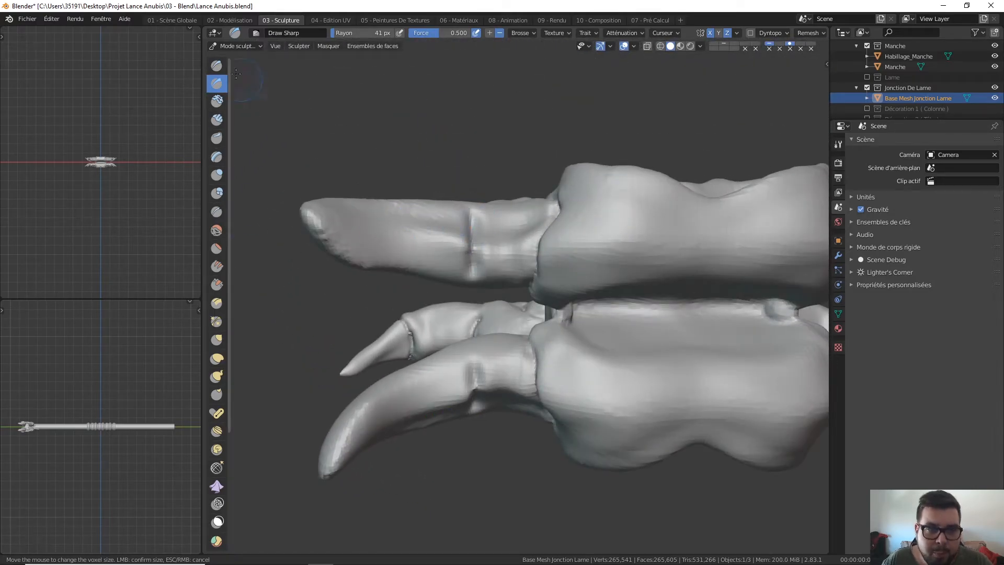
{"action": "key", "text": "x"}
{"action": "mouse_move", "coordinate": [496, 230]}
{"action": "left_mouse_down"}
{"action": "mouse_move", "coordinate": [538, 217]}
{"action": "mouse_move", "coordinate": [531, 226]}
{"action": "mouse_move", "coordinate": [448, 208]}
{"action": "mouse_move", "coordinate": [421, 216]}
{"action": "left_mouse_up"}
{"action": "mouse_move", "coordinate": [455, 262]}
{"action": "left_mouse_down"}
{"action": "mouse_move", "coordinate": [426, 250]}
{"action": "mouse_move", "coordinate": [419, 215]}
{"action": "mouse_move", "coordinate": [429, 245]}
{"action": "left_mouse_up"}
{"action": "mouse_move", "coordinate": [429, 246]}
{"action": "middle_mouse_down"}
{"action": "mouse_move", "coordinate": [366, 220]}
{"action": "mouse_move", "coordinate": [381, 197]}
{"action": "middle_mouse_up"}
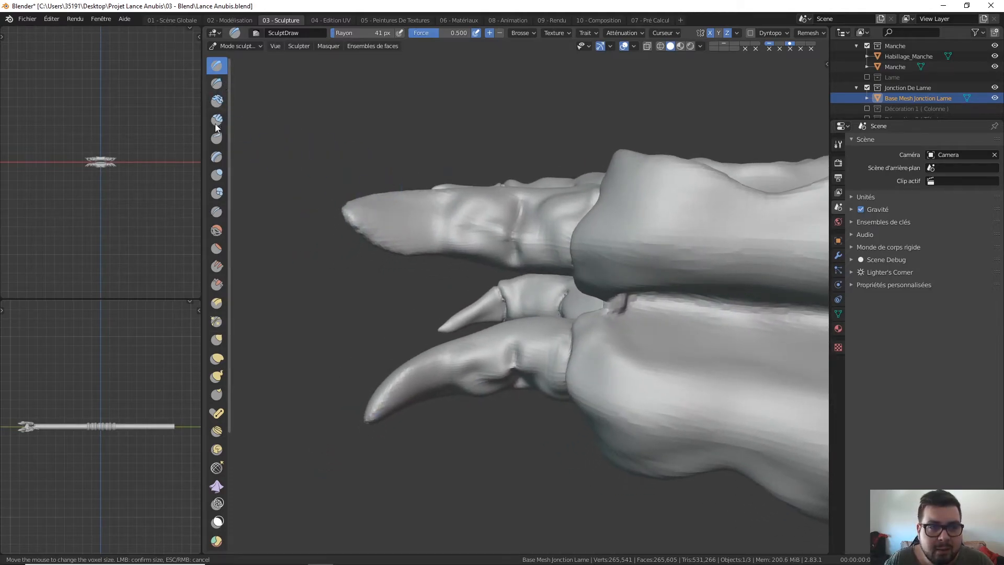
Carve a groove around the base of the front leg's claw with the Crease brush.
{"action": "left_click", "coordinate": [217, 212]}
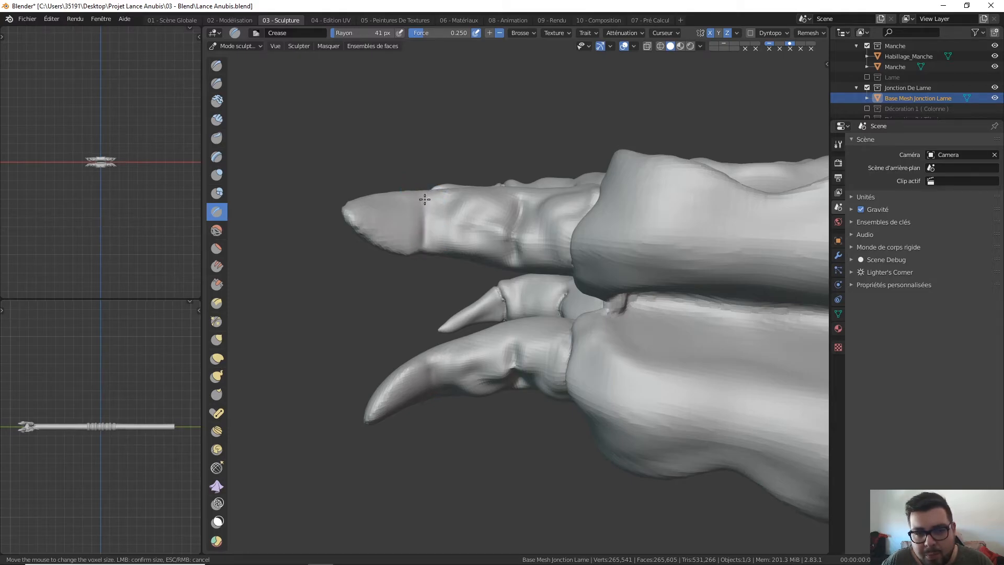
{"action": "mouse_move", "coordinate": [428, 175]}
{"action": "middle_mouse_down"}
{"action": "mouse_move", "coordinate": [418, 321]}
{"action": "mouse_move", "coordinate": [413, 293]}
{"action": "mouse_move", "coordinate": [464, 227]}
{"action": "mouse_move", "coordinate": [455, 332]}
{"action": "mouse_move", "coordinate": [479, 326]}
{"action": "middle_mouse_up"}
{"action": "left_click_drag", "start_coordinate": [487, 392], "coordinate": [491, 373]}
{"action": "middle_click_drag", "start_coordinate": [475, 300], "coordinate": [481, 356]}
{"action": "left_click_drag", "start_coordinate": [482, 378], "coordinate": [483, 373]}
{"action": "mouse_move", "coordinate": [483, 373]}
{"action": "middle_mouse_down"}
{"action": "mouse_move", "coordinate": [481, 317]}
{"action": "mouse_move", "coordinate": [505, 325]}
{"action": "middle_mouse_up"}
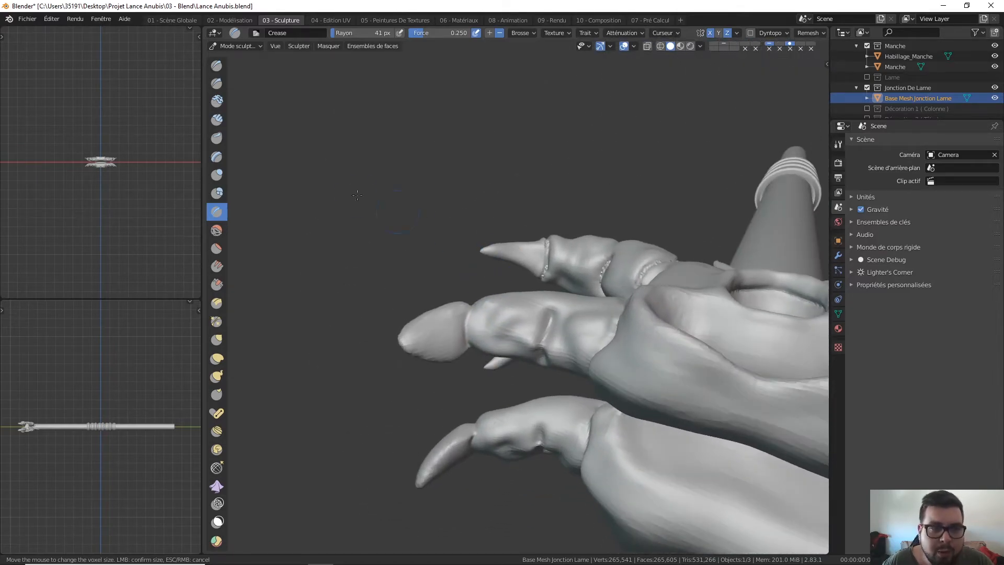
Build up a raised cuff around the claw's base with the SculptDraw brush.
{"action": "left_click", "coordinate": [216, 66]}
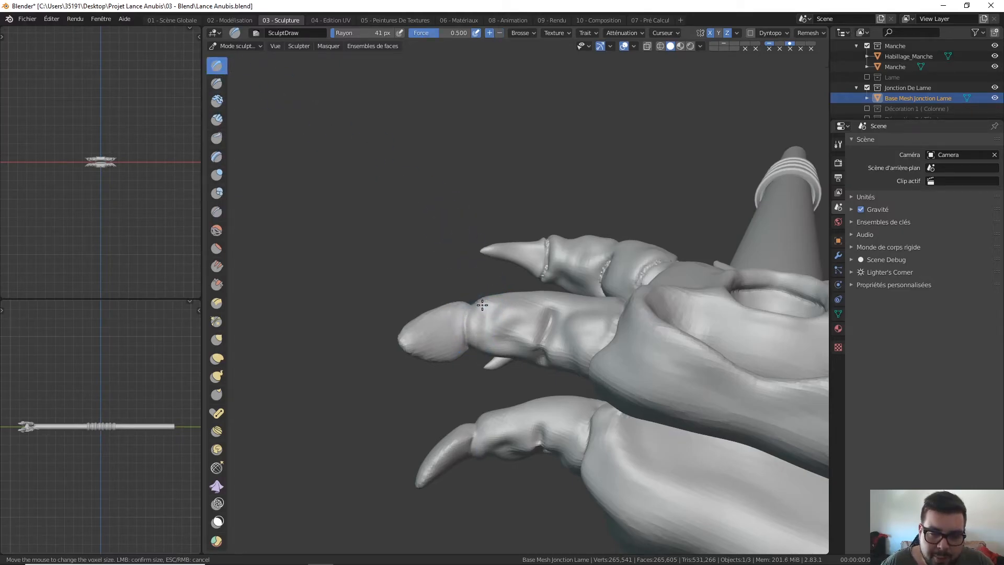
{"action": "middle_click_drag", "start_coordinate": [477, 303], "coordinate": [477, 340]}
{"action": "middle_click_drag", "start_coordinate": [481, 262], "coordinate": [482, 298]}
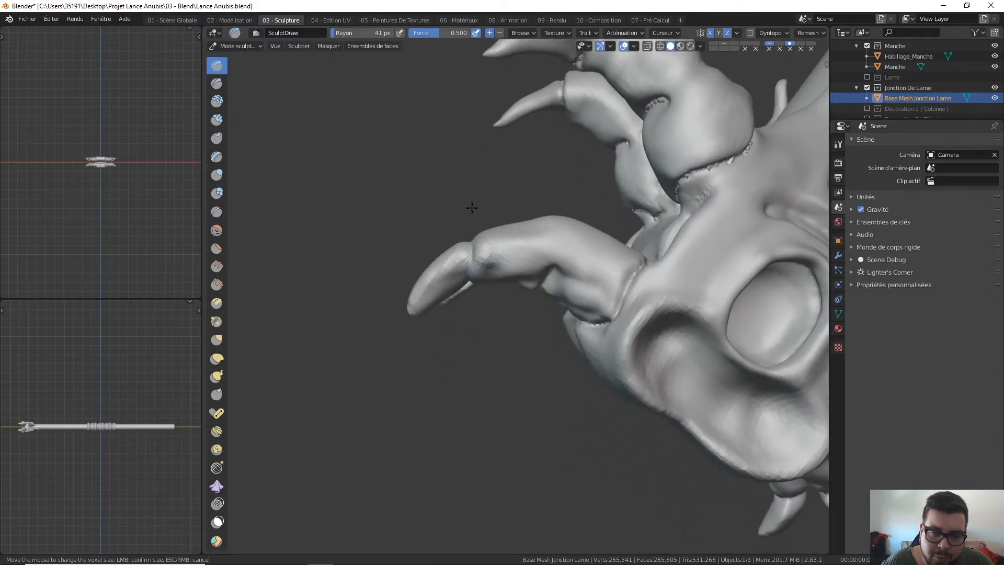
{"action": "middle_click_drag", "start_coordinate": [492, 246], "coordinate": [485, 242]}
{"action": "middle_click_drag", "start_coordinate": [471, 193], "coordinate": [496, 271]}
{"action": "middle_click_drag", "start_coordinate": [488, 225], "coordinate": [497, 267]}
{"action": "left_click_drag", "start_coordinate": [497, 294], "coordinate": [487, 259]}
{"action": "mouse_move", "coordinate": [488, 258]}
{"action": "middle_mouse_down"}
{"action": "mouse_move", "coordinate": [498, 314]}
{"action": "mouse_move", "coordinate": [523, 330]}
{"action": "mouse_move", "coordinate": [511, 197]}
{"action": "mouse_move", "coordinate": [522, 253]}
{"action": "mouse_move", "coordinate": [571, 309]}
{"action": "middle_mouse_up"}
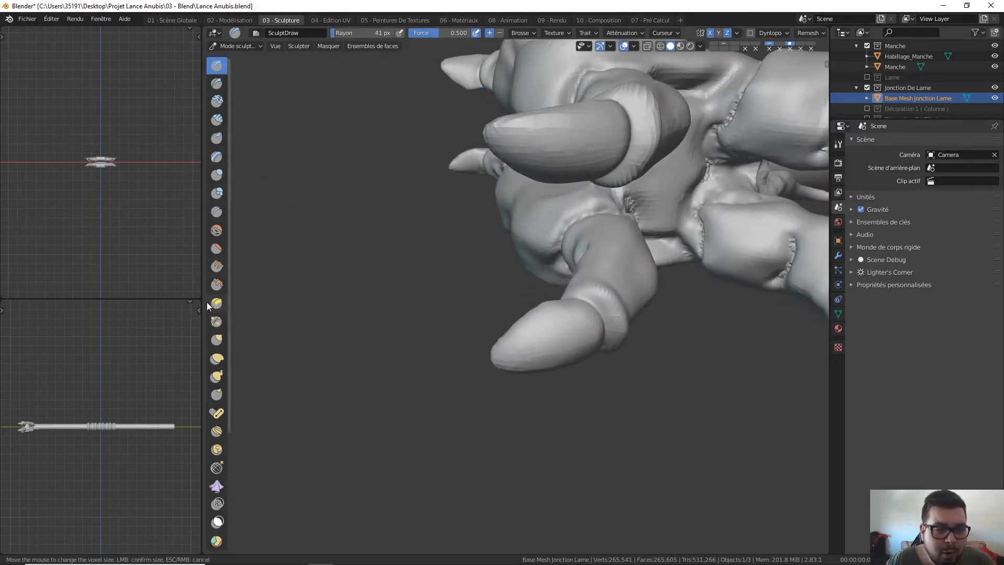
Lengthen the front claws and curve them downward using Grab with a 72 px radius.
{"action": "left_click", "coordinate": [217, 340]}
{"action": "key", "text": "f"}
{"action": "left_click", "coordinate": [572, 294]}
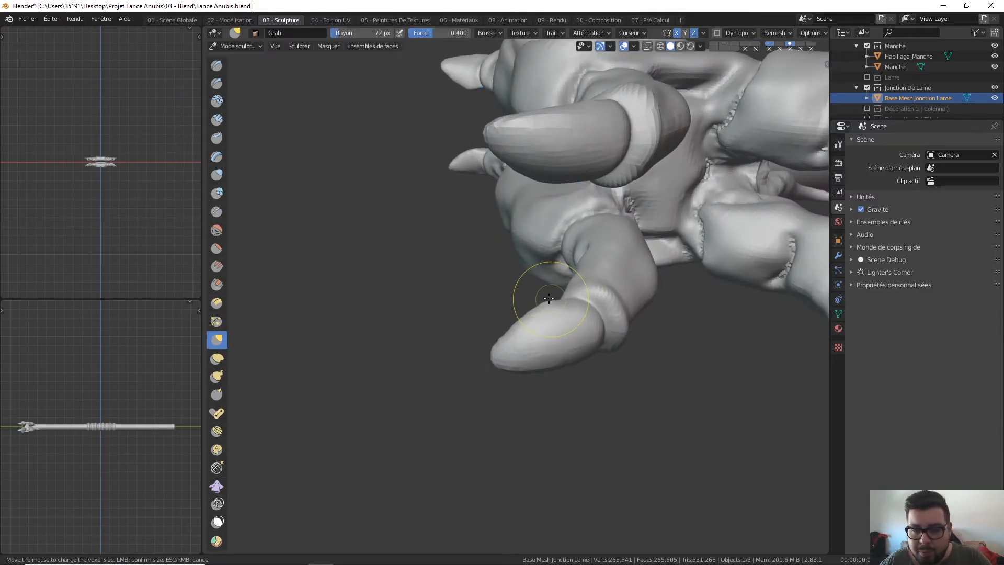
{"action": "left_click_drag", "start_coordinate": [548, 310], "coordinate": [515, 338]}
{"action": "middle_click_drag", "start_coordinate": [516, 337], "coordinate": [694, 285]}
{"action": "scroll", "coordinate": [628, 284], "scroll_direction": "up", "scroll_amount": 2}
{"action": "mouse_move", "coordinate": [552, 286]}
{"action": "middle_mouse_down"}
{"action": "mouse_move", "coordinate": [571, 290]}
{"action": "mouse_move", "coordinate": [554, 291]}
{"action": "middle_mouse_up"}
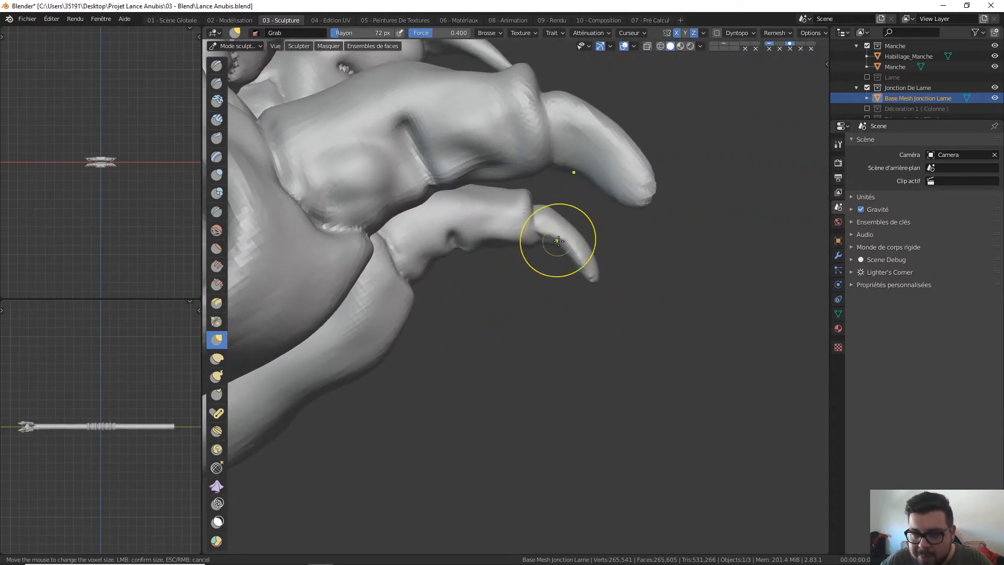
{"action": "left_click_drag", "start_coordinate": [596, 283], "coordinate": [607, 309]}
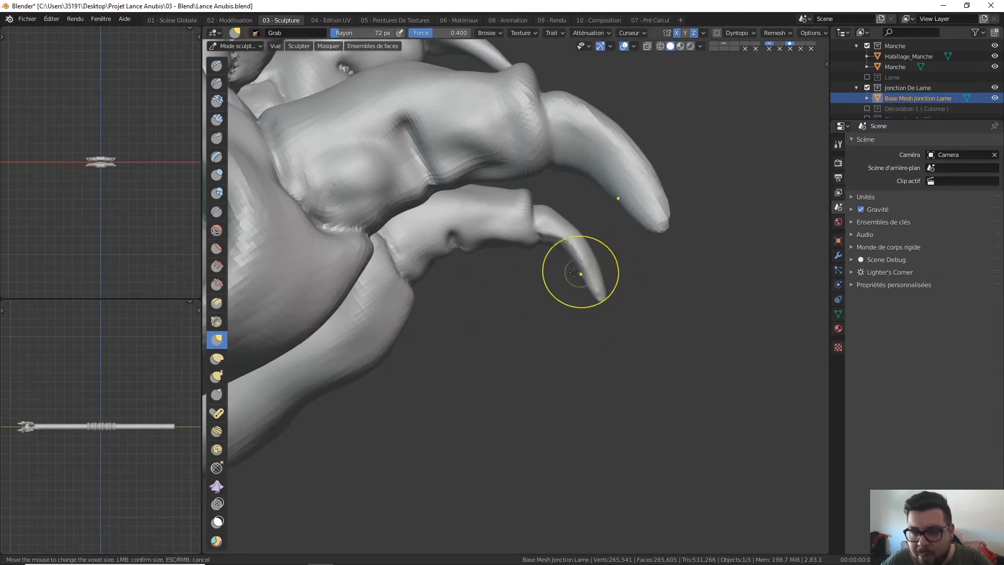
{"action": "middle_click_drag", "start_coordinate": [585, 272], "coordinate": [568, 267]}
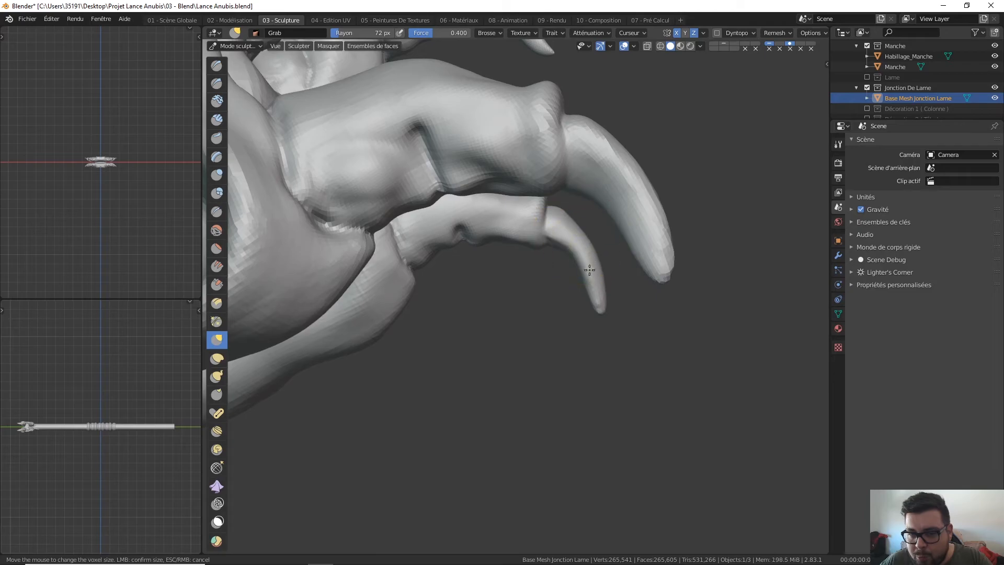
Check the curved claws from several angles and set the Grab brush radius to 62 px.
{"action": "middle_click_drag", "start_coordinate": [589, 300], "coordinate": [572, 186]}
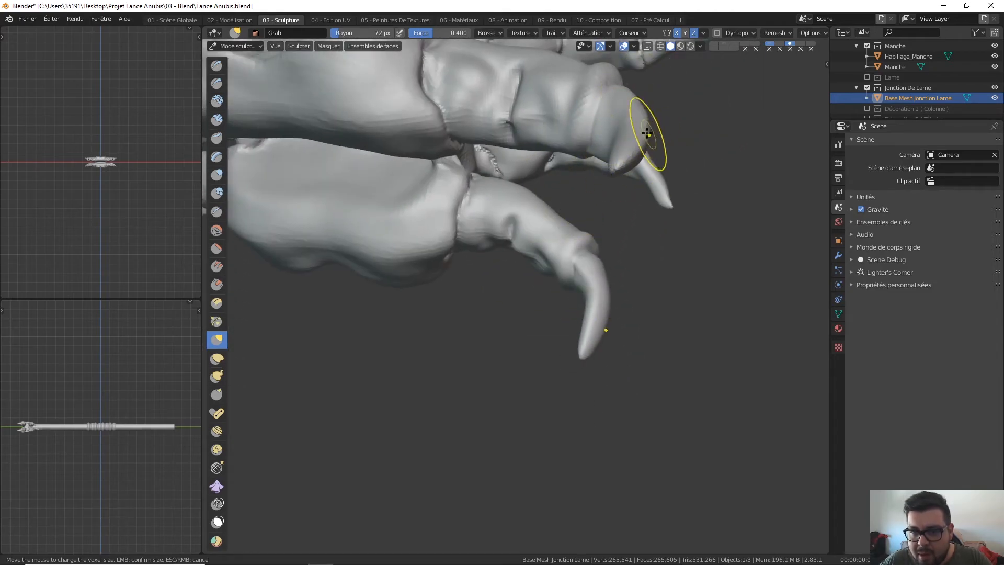
{"action": "middle_click_drag", "start_coordinate": [648, 134], "coordinate": [642, 96]}
{"action": "middle_click_drag", "start_coordinate": [643, 57], "coordinate": [602, 126], "text": "shift"}
{"action": "mouse_move", "coordinate": [591, 195]}
{"action": "middle_mouse_down"}
{"action": "mouse_move", "coordinate": [579, 147]}
{"action": "mouse_move", "coordinate": [619, 199]}
{"action": "mouse_move", "coordinate": [589, 147]}
{"action": "mouse_move", "coordinate": [566, 149]}
{"action": "mouse_move", "coordinate": [568, 213]}
{"action": "mouse_move", "coordinate": [594, 236]}
{"action": "mouse_move", "coordinate": [578, 231]}
{"action": "mouse_move", "coordinate": [571, 212]}
{"action": "middle_mouse_up"}
{"action": "key", "text": "f"}
{"action": "left_click", "coordinate": [579, 171]}
Examine the blade junction's overall silhouette and claw proportions from the top view and from the front end.
{"action": "mouse_move", "coordinate": [477, 204]}
{"action": "middle_mouse_down"}
{"action": "mouse_move", "coordinate": [520, 249]}
{"action": "mouse_move", "coordinate": [515, 202]}
{"action": "mouse_move", "coordinate": [489, 260]}
{"action": "mouse_move", "coordinate": [519, 251]}
{"action": "mouse_move", "coordinate": [510, 241]}
{"action": "mouse_move", "coordinate": [545, 265]}
{"action": "middle_mouse_up"}
{"action": "key", "text": "KP_7"}
{"action": "middle_click_drag", "start_coordinate": [559, 219], "coordinate": [471, 386], "text": "shift"}
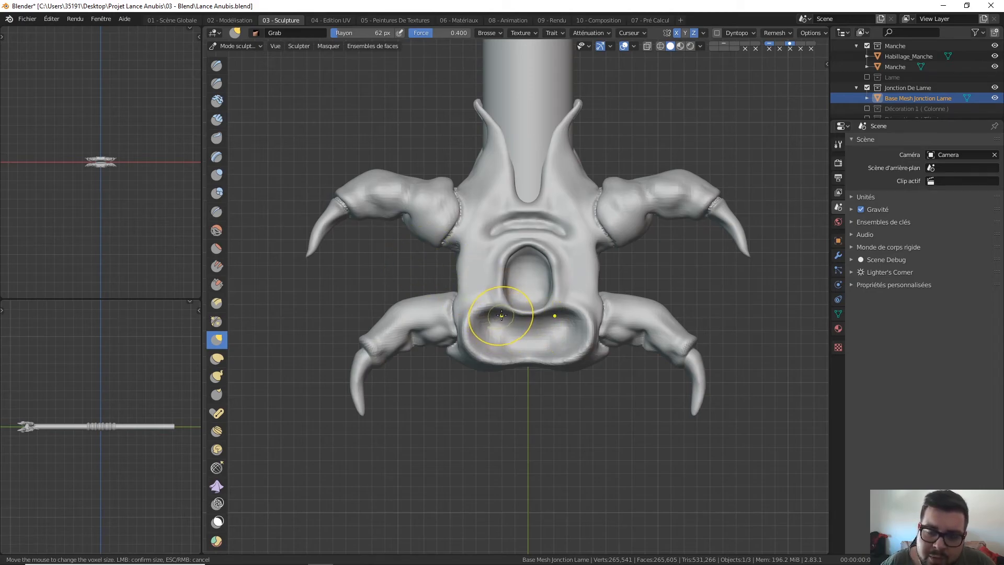
{"action": "middle_click_drag", "start_coordinate": [494, 290], "coordinate": [483, 406], "text": "shift"}
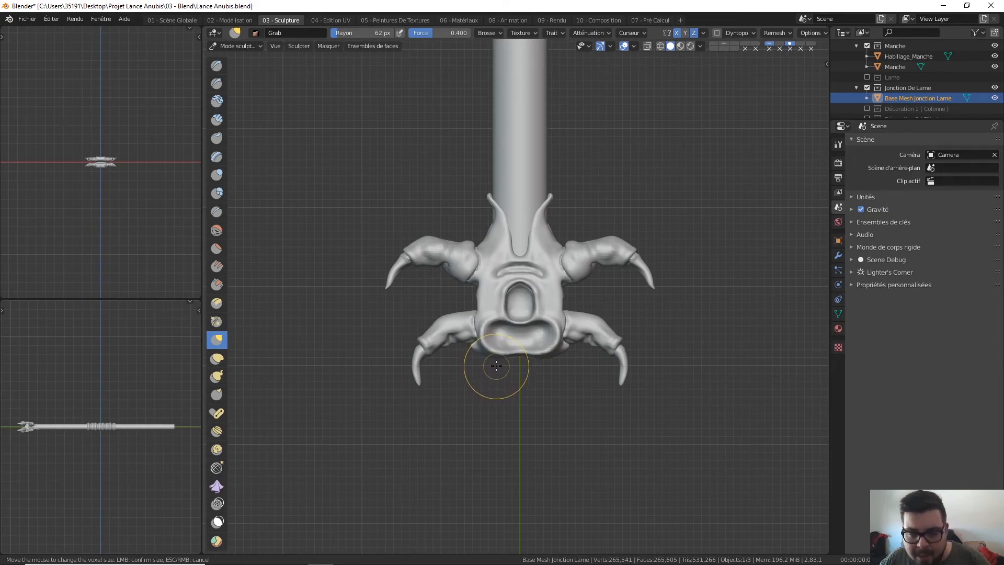
{"action": "mouse_move", "coordinate": [497, 361]}
{"action": "middle_mouse_down", "text": "shift"}
{"action": "mouse_move", "coordinate": [511, 358]}
{"action": "mouse_move", "coordinate": [515, 251]}
{"action": "middle_mouse_up", "text": "shift"}
{"action": "middle_click_drag", "start_coordinate": [537, 305], "coordinate": [531, 280]}
{"action": "scroll", "coordinate": [532, 280], "scroll_direction": "up", "scroll_amount": 3}
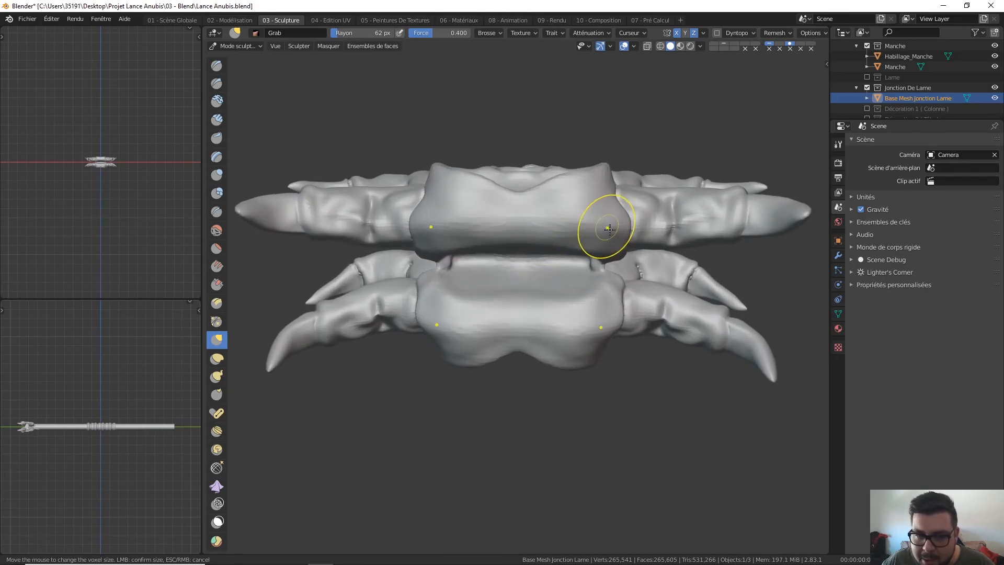
{"action": "mouse_move", "coordinate": [527, 242]}
{"action": "middle_mouse_down"}
{"action": "mouse_move", "coordinate": [571, 209]}
{"action": "mouse_move", "coordinate": [556, 202]}
{"action": "middle_mouse_up"}
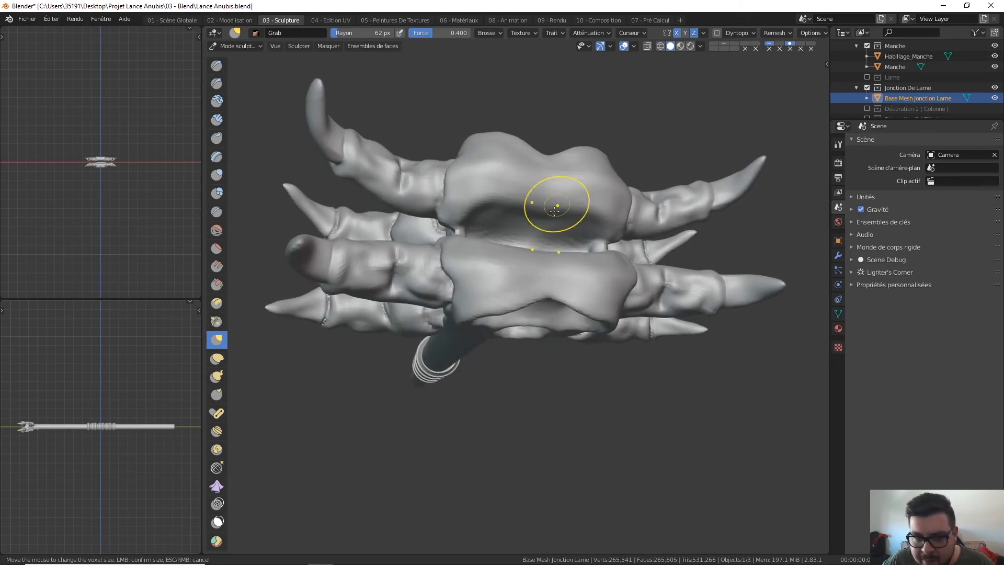
Carve horizontal sharp creases across the front faces of the two body halves using Draw Sharp.
{"action": "left_click", "coordinate": [218, 85]}
{"action": "middle_click_drag", "start_coordinate": [581, 261], "coordinate": [531, 294]}
{"action": "scroll", "coordinate": [547, 245], "scroll_direction": "up", "scroll_amount": 3}
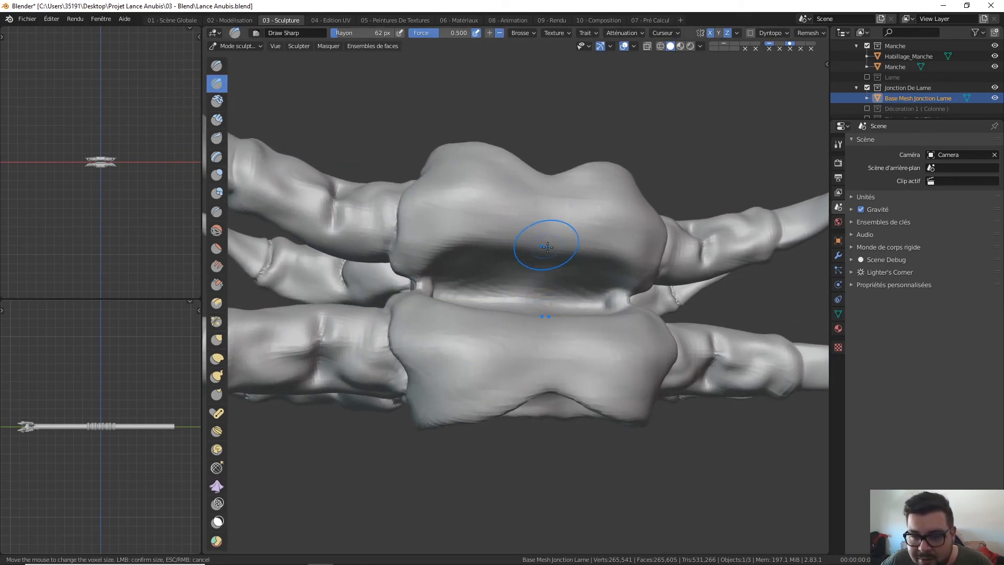
{"action": "mouse_move", "coordinate": [513, 239]}
{"action": "left_mouse_down"}
{"action": "mouse_move", "coordinate": [463, 233]}
{"action": "mouse_move", "coordinate": [429, 255]}
{"action": "mouse_move", "coordinate": [489, 231]}
{"action": "mouse_move", "coordinate": [464, 222]}
{"action": "mouse_move", "coordinate": [421, 269]}
{"action": "left_mouse_up"}
{"action": "left_click_drag", "start_coordinate": [555, 222], "coordinate": [439, 216]}
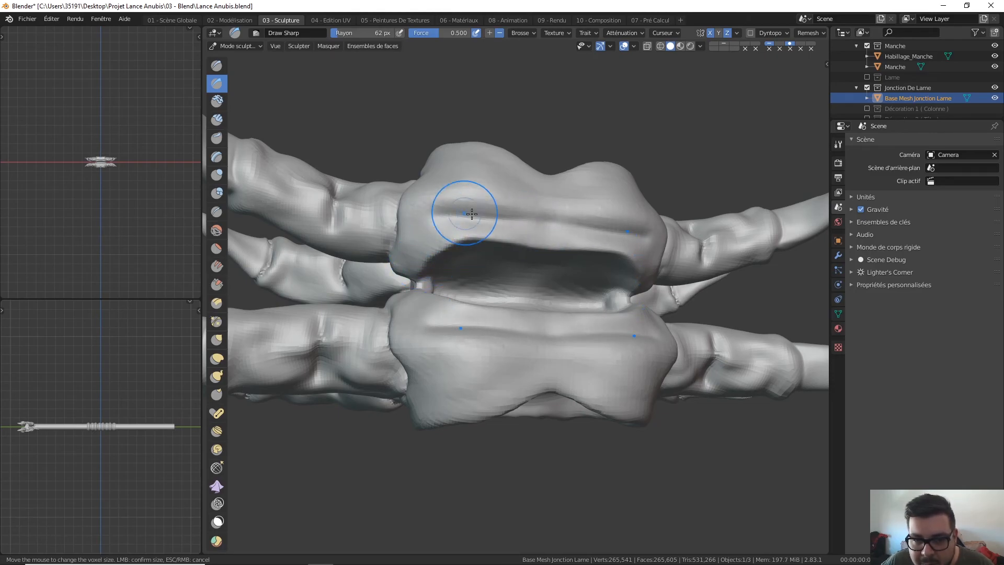
Carve curved creases running from the front lobes into a vertical groove at the body's centre.
{"action": "middle_click_drag", "start_coordinate": [460, 202], "coordinate": [486, 240]}
{"action": "mouse_move", "coordinate": [491, 202]}
{"action": "left_mouse_down"}
{"action": "mouse_move", "coordinate": [532, 219]}
{"action": "mouse_move", "coordinate": [542, 270]}
{"action": "left_mouse_up"}
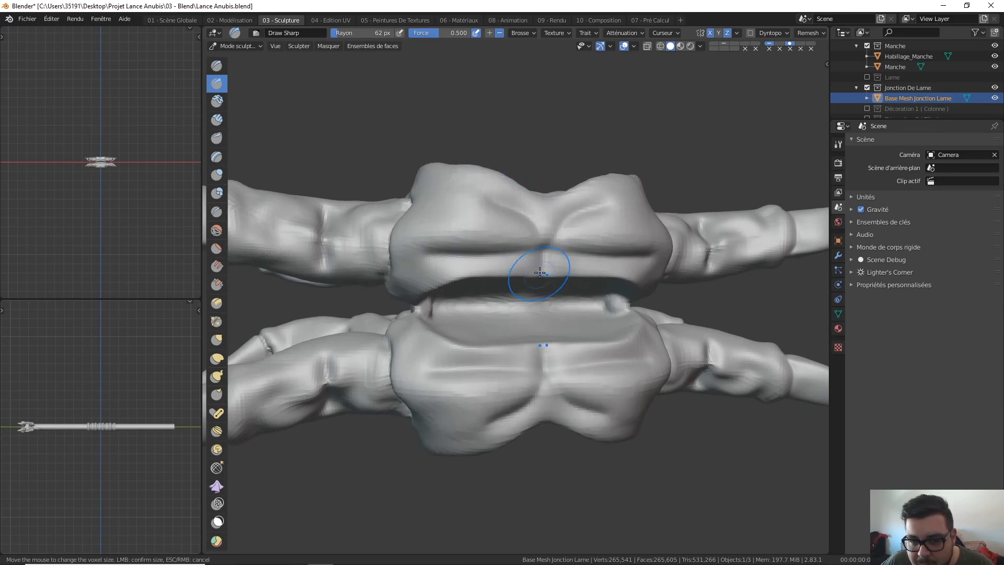
{"action": "middle_click_drag", "start_coordinate": [539, 274], "coordinate": [522, 226]}
{"action": "mouse_move", "coordinate": [522, 226]}
{"action": "left_mouse_down"}
{"action": "mouse_move", "coordinate": [452, 212]}
{"action": "mouse_move", "coordinate": [464, 214]}
{"action": "mouse_move", "coordinate": [438, 183]}
{"action": "mouse_move", "coordinate": [447, 210]}
{"action": "mouse_move", "coordinate": [517, 231]}
{"action": "mouse_move", "coordinate": [536, 272]}
{"action": "left_mouse_up"}
Deepen the central groove and the folds around the front lobes with Draw Sharp strokes.
{"action": "middle_click_drag", "start_coordinate": [525, 238], "coordinate": [528, 204]}
{"action": "mouse_move", "coordinate": [498, 216]}
{"action": "left_mouse_down"}
{"action": "mouse_move", "coordinate": [438, 213]}
{"action": "mouse_move", "coordinate": [493, 224]}
{"action": "left_mouse_up"}
{"action": "middle_click_drag", "start_coordinate": [493, 224], "coordinate": [542, 204]}
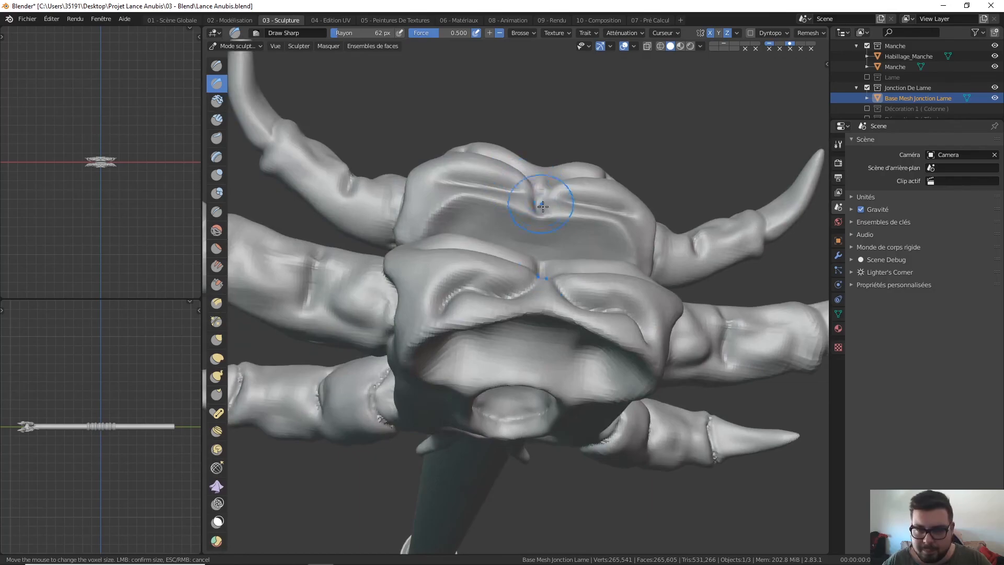
{"action": "left_click_drag", "start_coordinate": [533, 217], "coordinate": [471, 201]}
{"action": "mouse_move", "coordinate": [448, 209]}
{"action": "middle_mouse_down"}
{"action": "mouse_move", "coordinate": [453, 230]}
{"action": "mouse_move", "coordinate": [475, 245]}
{"action": "middle_mouse_up"}
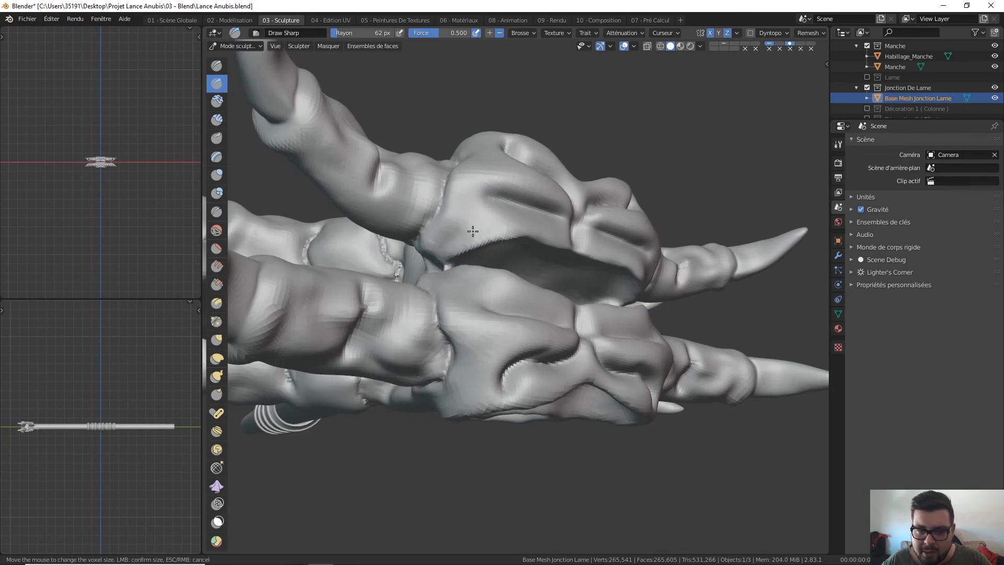